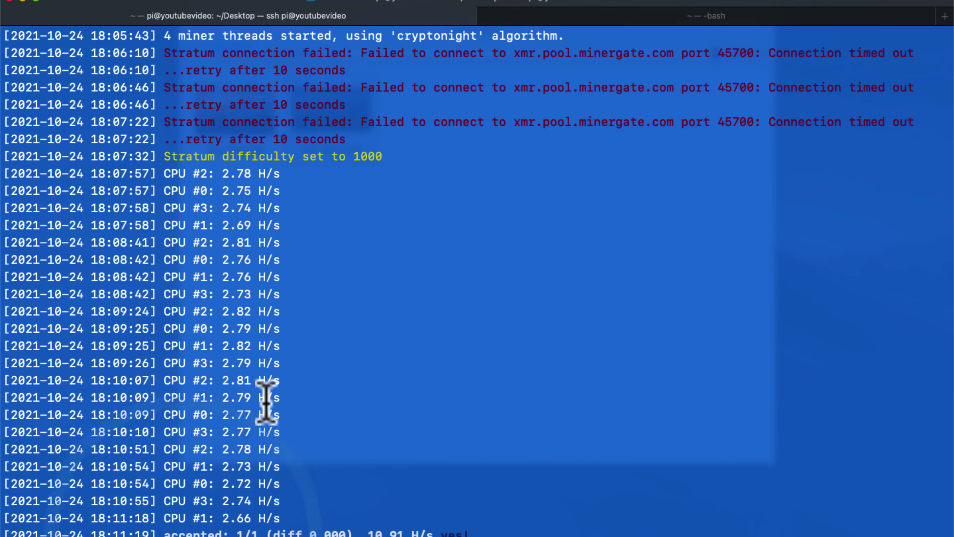
- Start XMR CPU mining in MinerGate xFast Miner with CPU cores left at 1
{"action": "scroll", "coordinate": [228, 246], "scroll_direction": "down", "scroll_amount": 1}
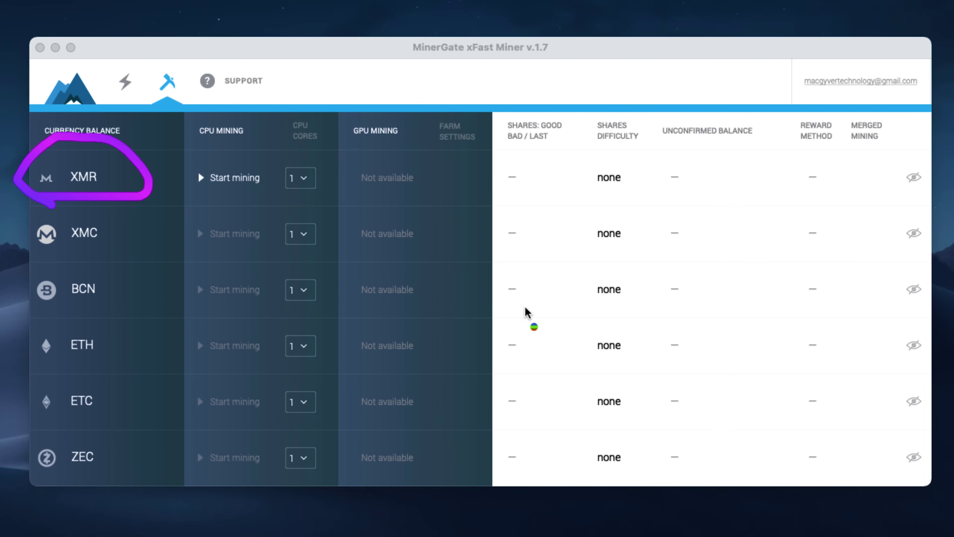
{"action": "left_click", "coordinate": [203, 178]}
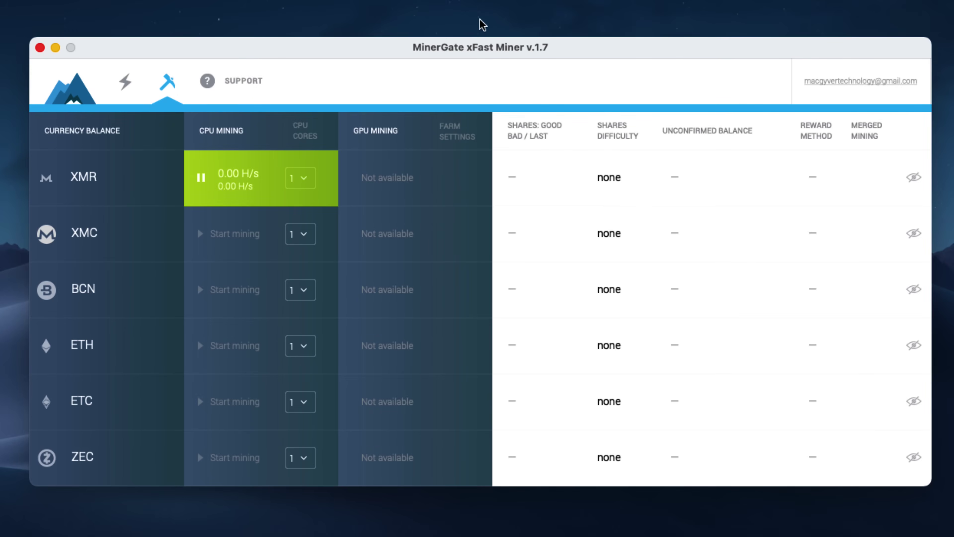
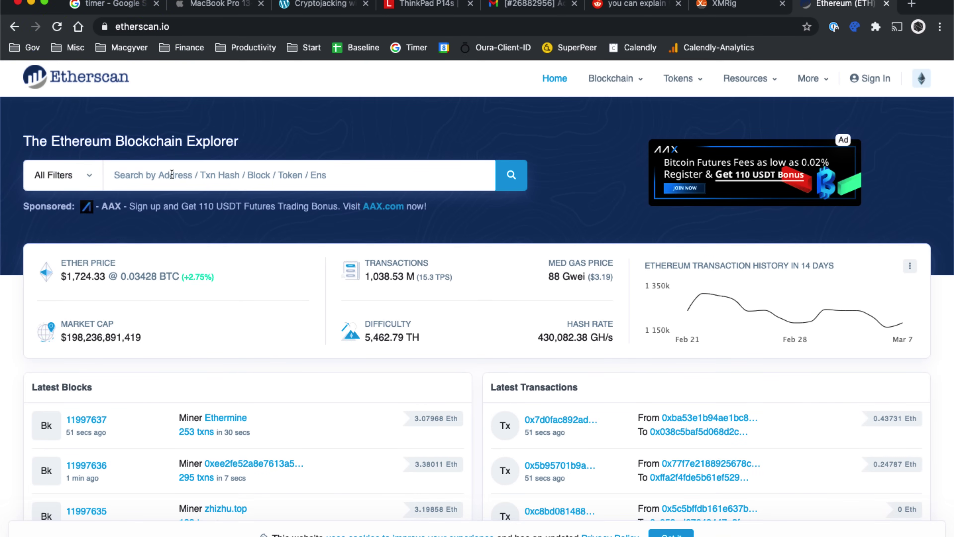
- Search Etherscan for the wallet address and open its Analytics Ether balance chart
{"action": "type", "text": "0x66afac6b9fbe262c2afff9fc49f2a3d68ed9279c"}
{"action": "left_click", "coordinate": [512, 176]}
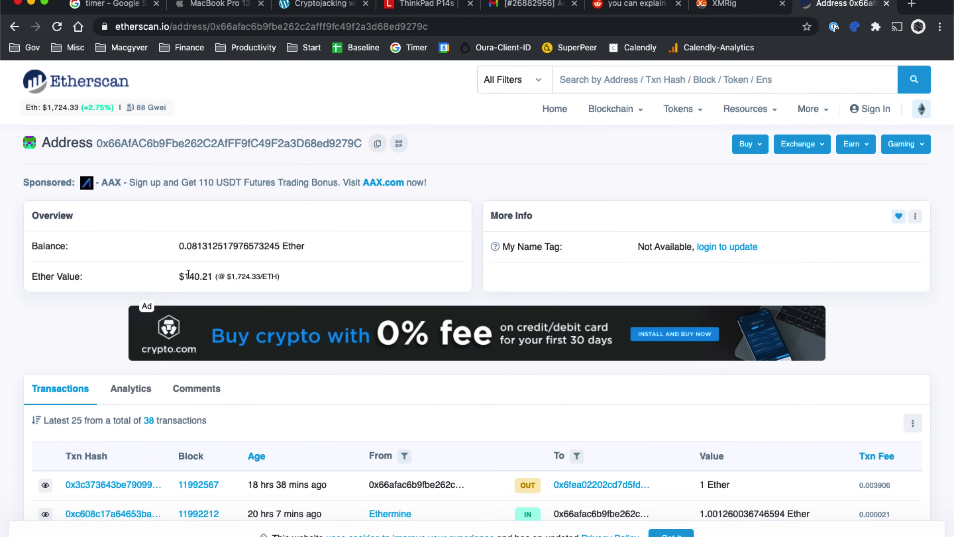
{"action": "scroll", "coordinate": [69, 305], "scroll_direction": "down", "scroll_amount": 8}
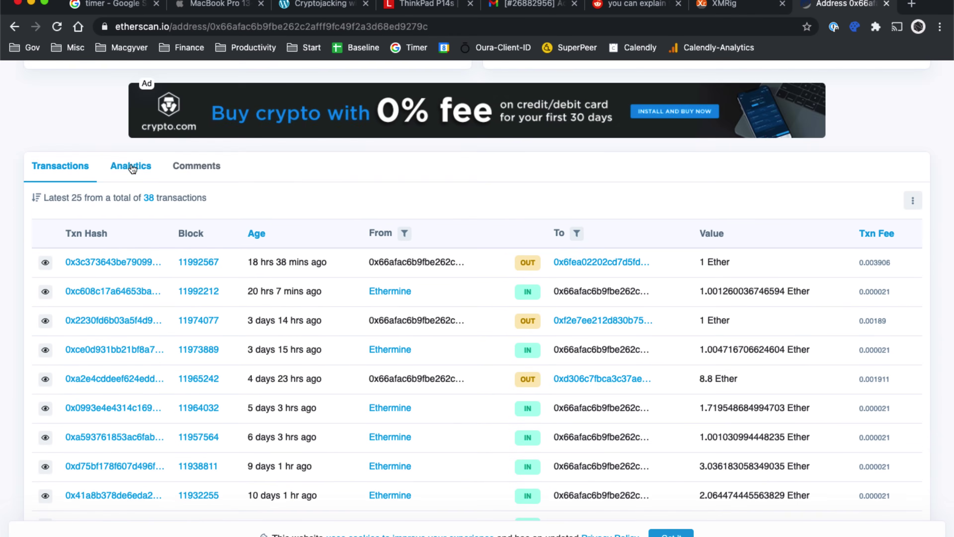
{"action": "left_click", "coordinate": [132, 164]}
{"action": "scroll", "coordinate": [400, 391], "scroll_direction": "down", "scroll_amount": 4}
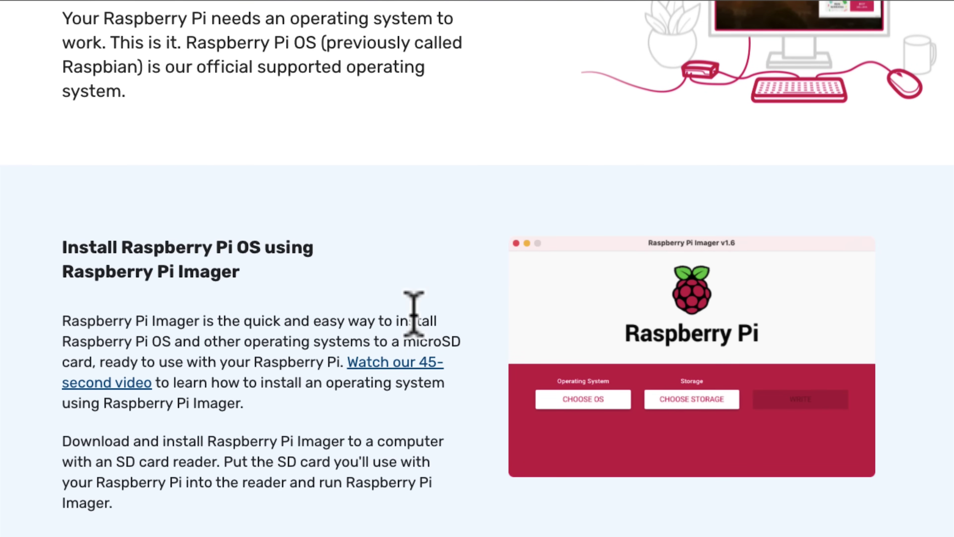
- Download the macOS Imager as imager_1.6.2.dmg to the Desktop, replacing the existing file
{"action": "scroll", "coordinate": [415, 305], "scroll_direction": "down", "scroll_amount": 6}
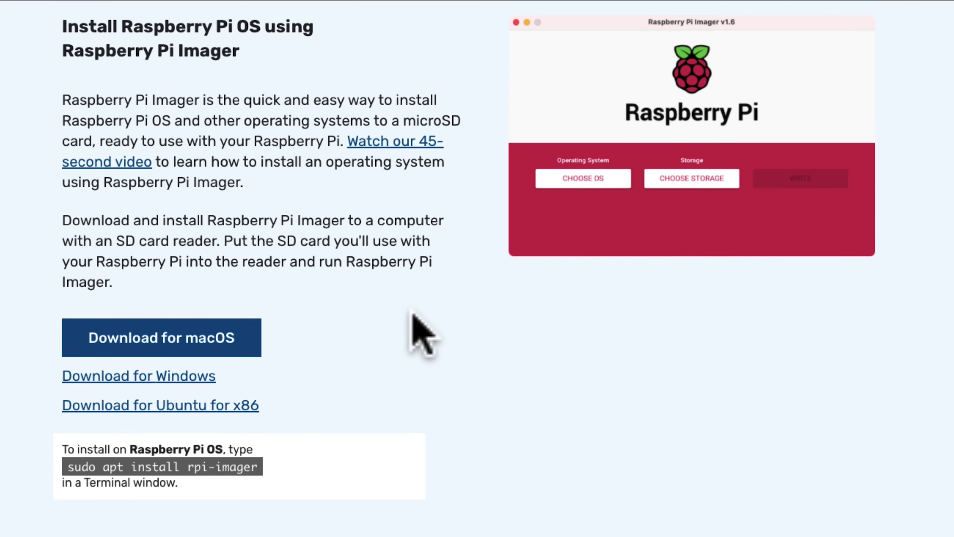
{"action": "left_click", "coordinate": [218, 337]}
{"action": "left_click", "coordinate": [722, 364]}
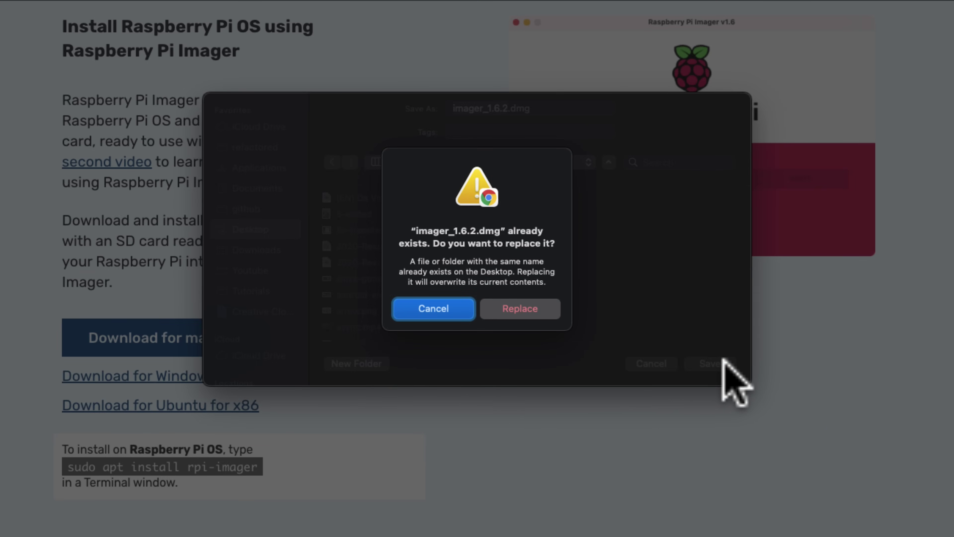
{"action": "left_click", "coordinate": [526, 309]}
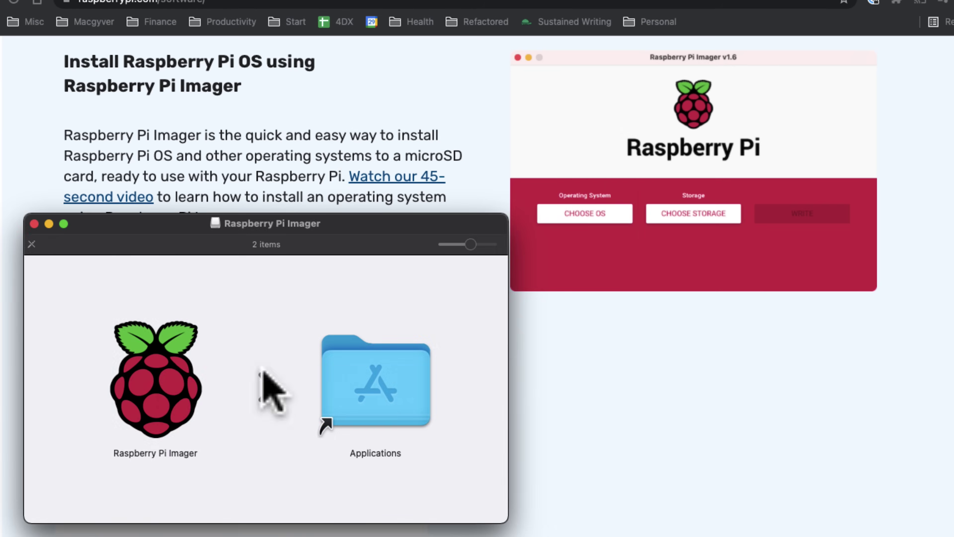
- Copy Raspberry Pi Imager into Applications, replacing the older copy
{"action": "left_click_drag", "start_coordinate": [154, 343], "coordinate": [378, 344]}
{"action": "left_click_drag", "start_coordinate": [378, 378], "coordinate": [378, 377]}
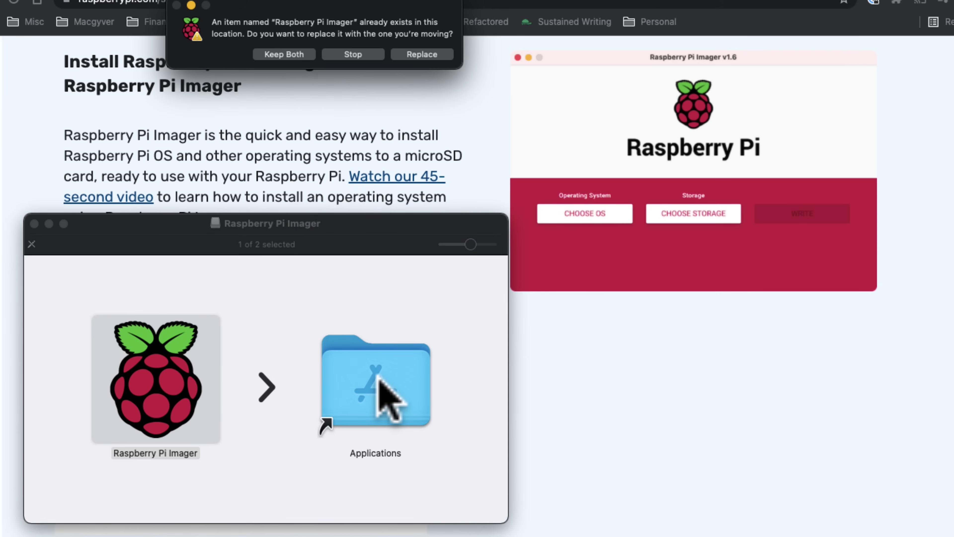
{"action": "left_click", "coordinate": [422, 54]}
- Launch Raspberry Pi Imager from the Applications folder
{"action": "left_click", "coordinate": [387, 338]}
{"action": "left_click", "coordinate": [359, 380]}
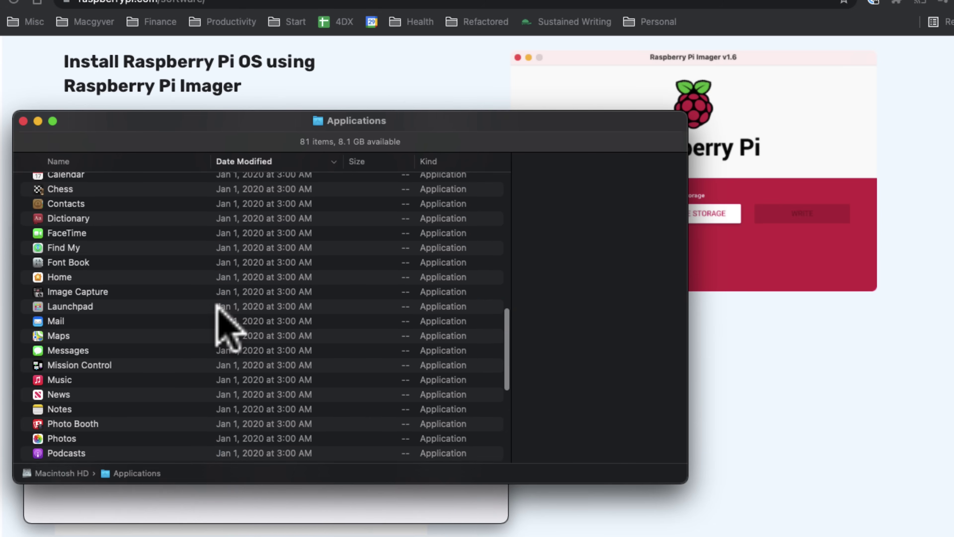
{"action": "scroll", "coordinate": [218, 312], "scroll_direction": "down", "scroll_amount": 5}
{"action": "scroll", "coordinate": [226, 317], "scroll_direction": "up", "scroll_amount": 10}
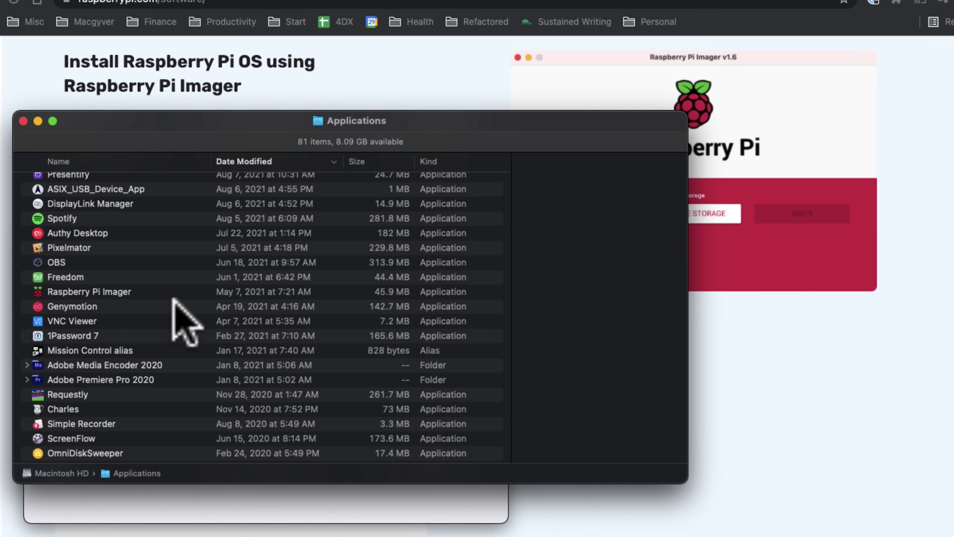
{"action": "left_click", "coordinate": [129, 290]}
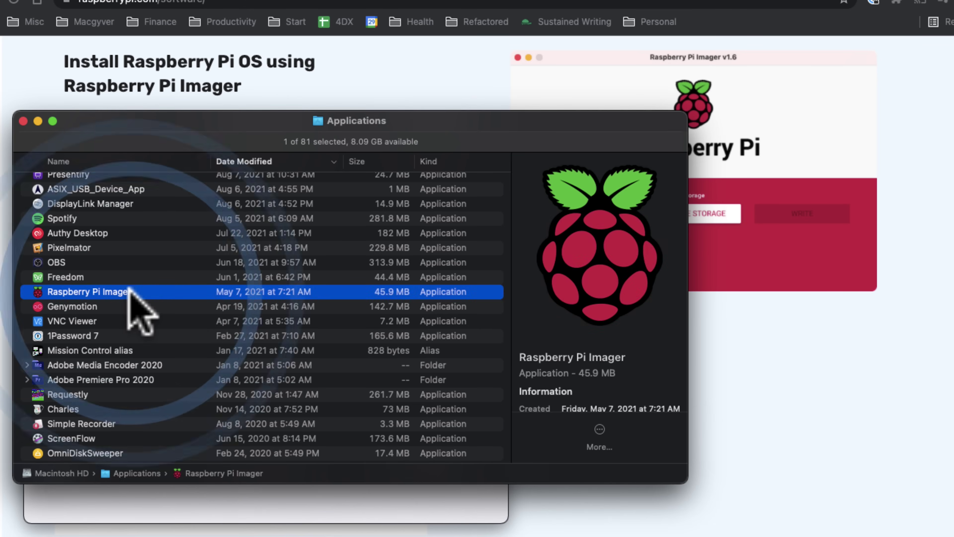
{"action": "double_click", "coordinate": [533, 237]}
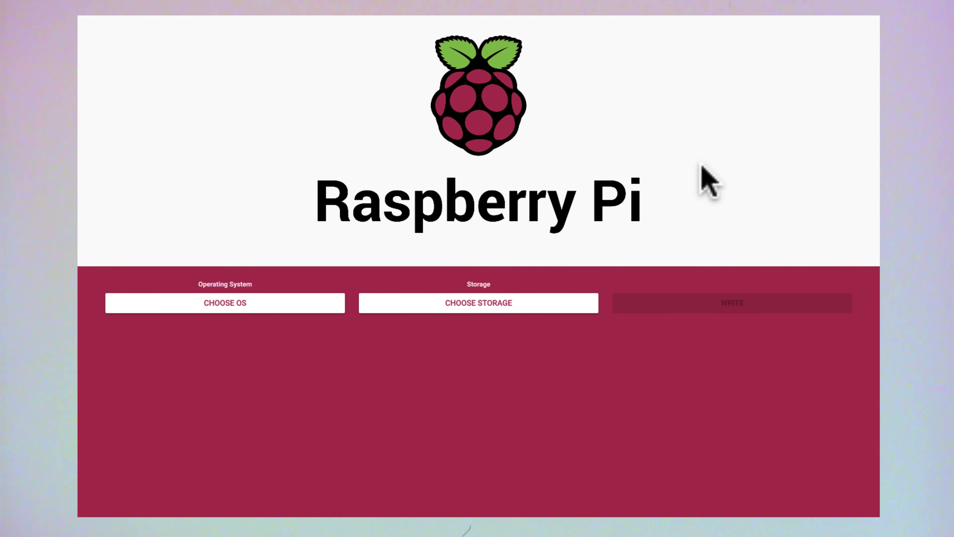
- Open the advanced options (Ctrl+Shift+X) and set the hostname to refactored
{"action": "key", "text": "ctrl+shift+x"}
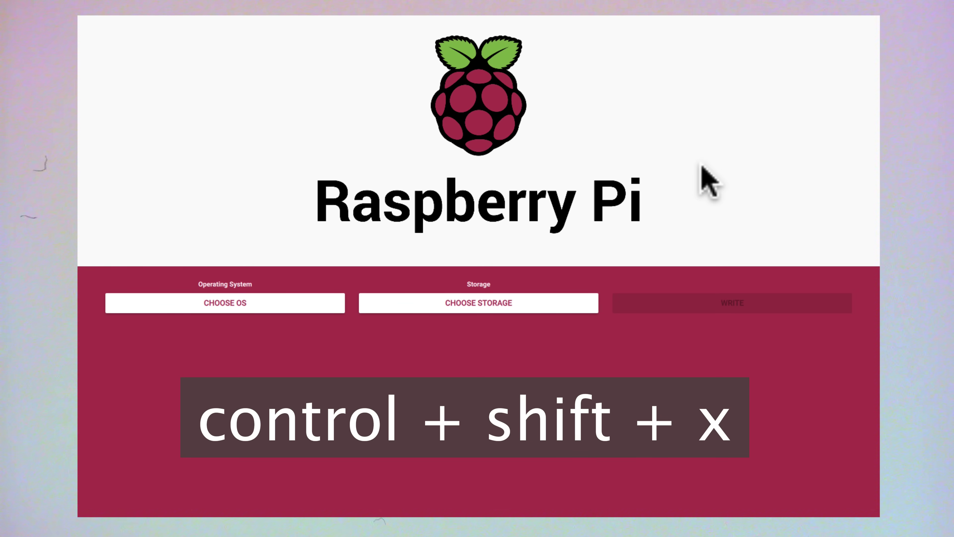
{"action": "key", "text": "ctrl+shift+x"}
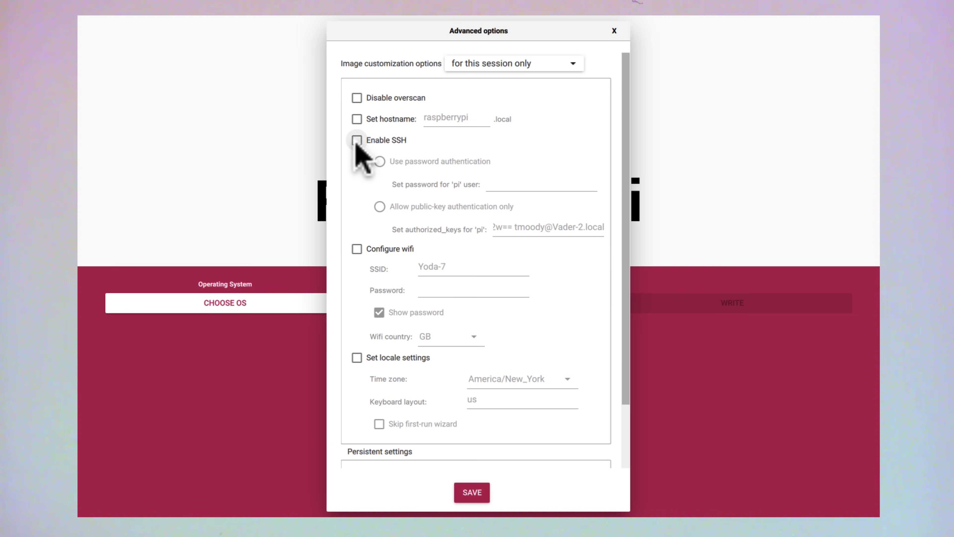
{"action": "left_click", "coordinate": [357, 119]}
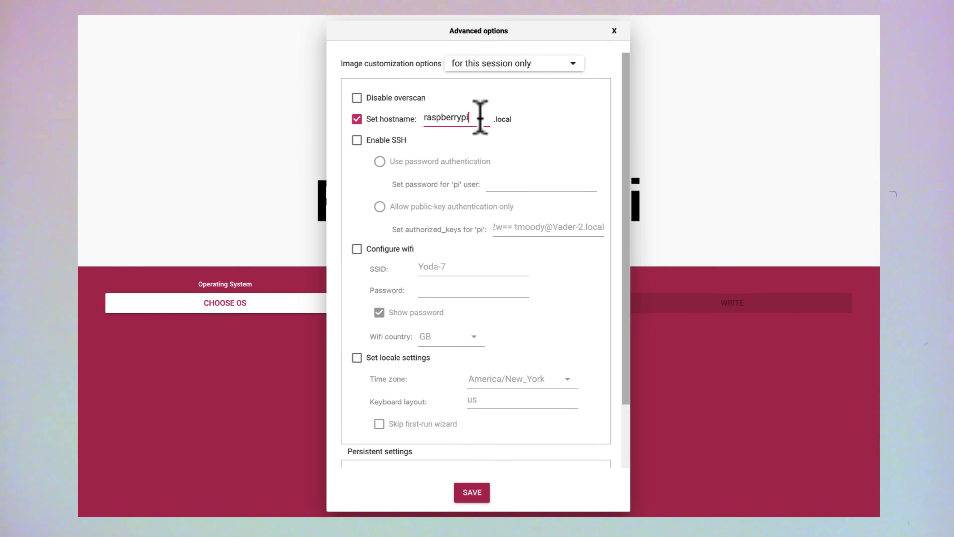
{"action": "left_click", "coordinate": [422, 117]}
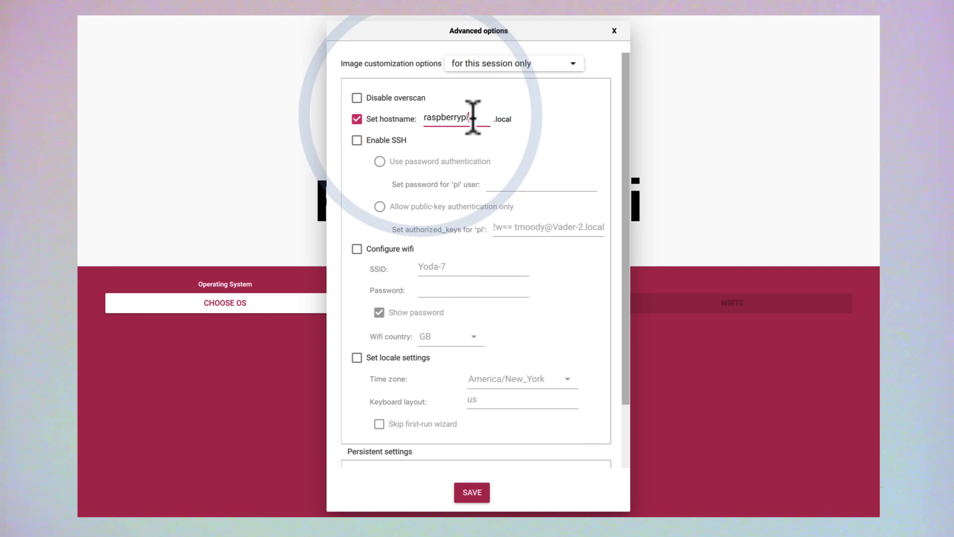
{"action": "double_click", "coordinate": [418, 118]}
{"action": "type", "text": "refactored"}
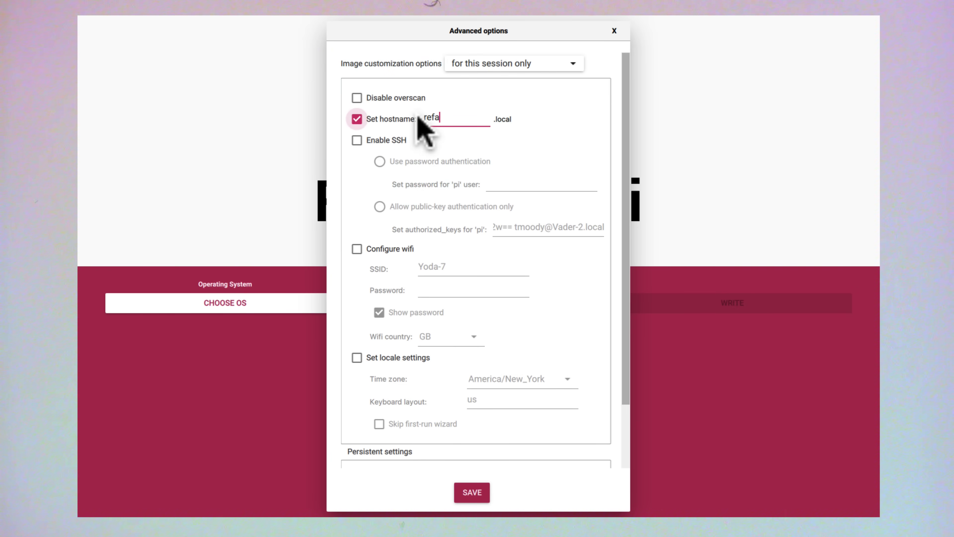
- Enable SSH with password login and wifi with country US, then save the options
{"action": "left_click", "coordinate": [356, 140]}
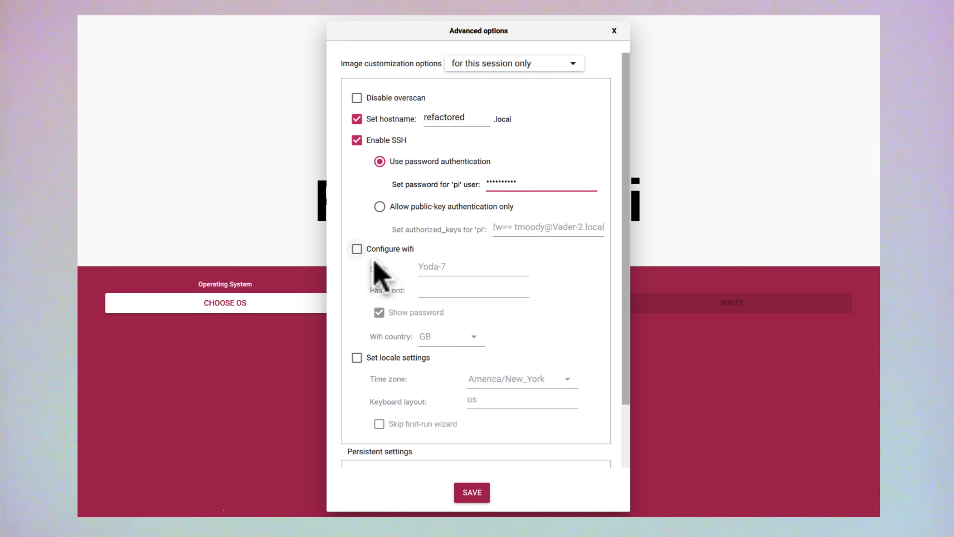
{"action": "left_click", "coordinate": [358, 251]}
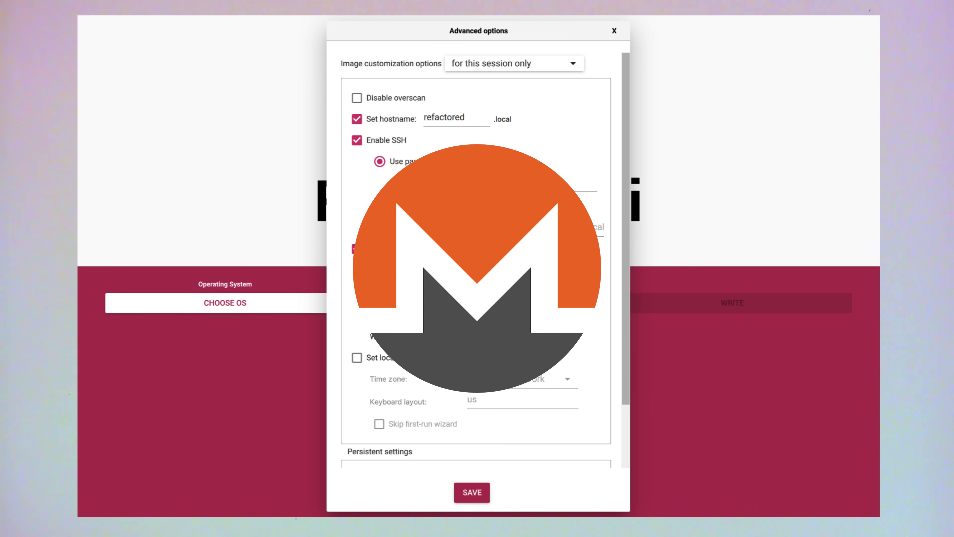
{"action": "left_click", "coordinate": [451, 337]}
{"action": "scroll", "coordinate": [451, 263], "scroll_direction": "down", "scroll_amount": 15}
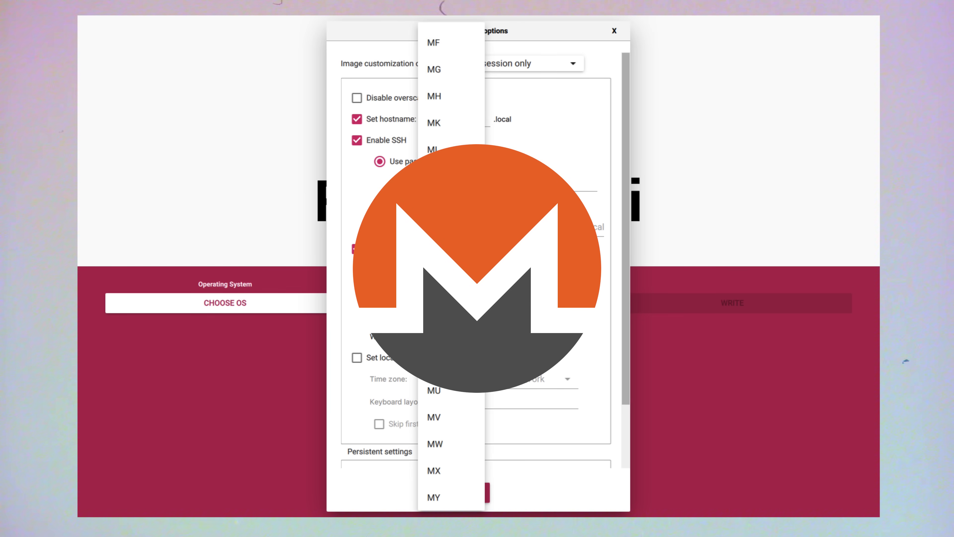
{"action": "scroll", "coordinate": [451, 263], "scroll_direction": "down", "scroll_amount": 20}
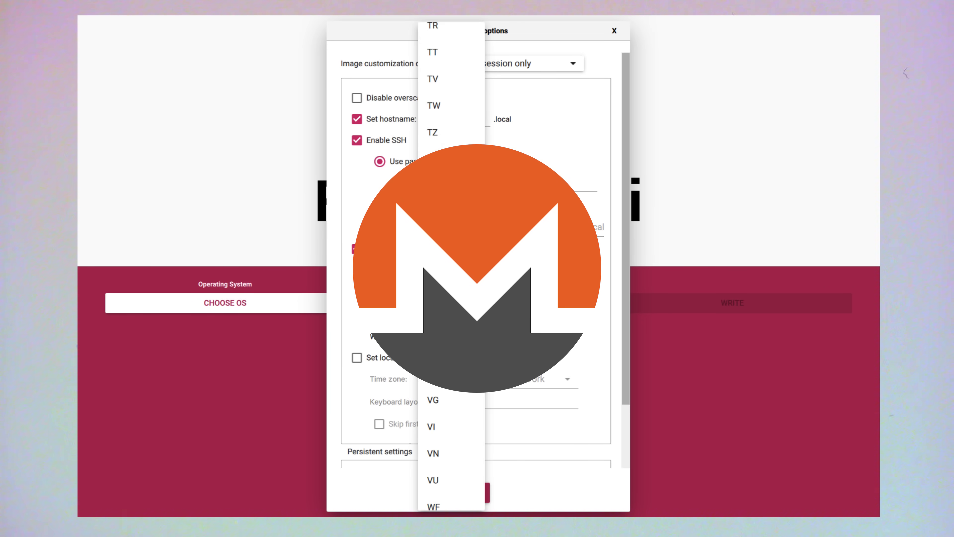
{"action": "scroll", "coordinate": [451, 263], "scroll_direction": "down", "scroll_amount": 10}
{"action": "scroll", "coordinate": [451, 263], "scroll_direction": "up", "scroll_amount": 3}
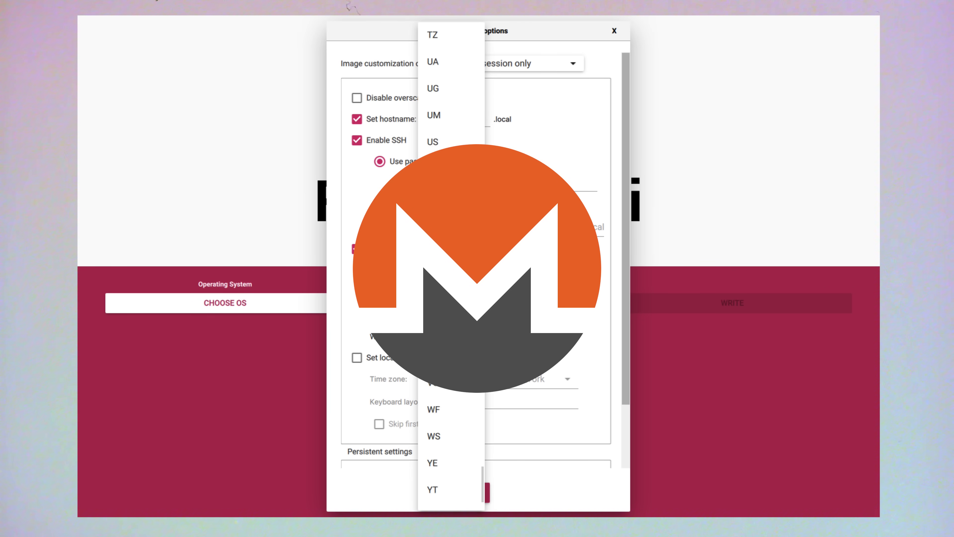
{"action": "left_click", "coordinate": [445, 137]}
{"action": "scroll", "coordinate": [581, 344], "scroll_direction": "down", "scroll_amount": 3}
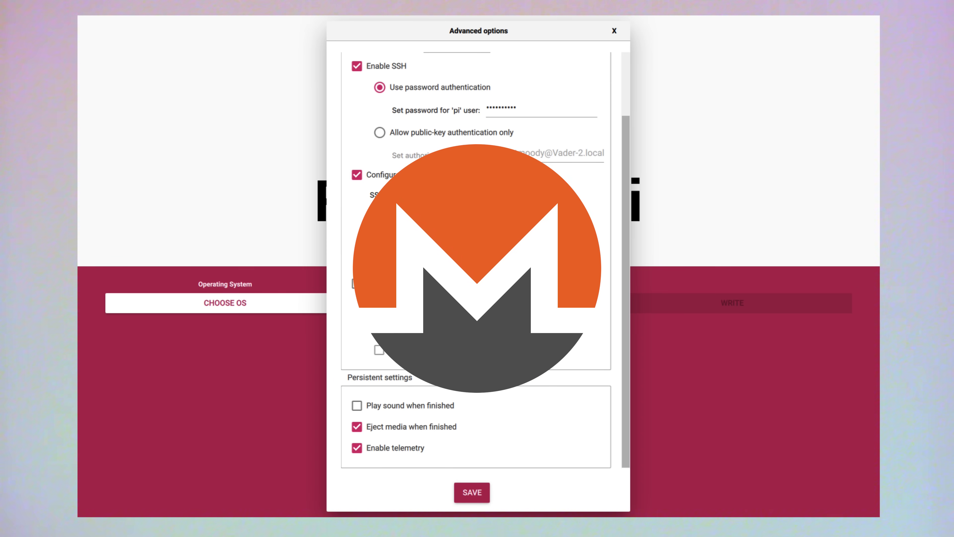
{"action": "scroll", "coordinate": [580, 343], "scroll_direction": "up", "scroll_amount": 3}
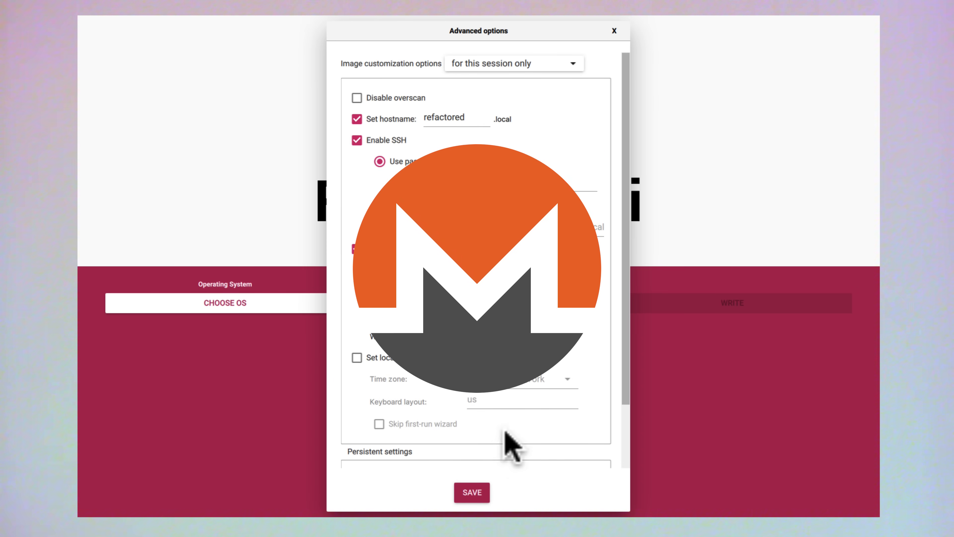
{"action": "left_click", "coordinate": [472, 493]}
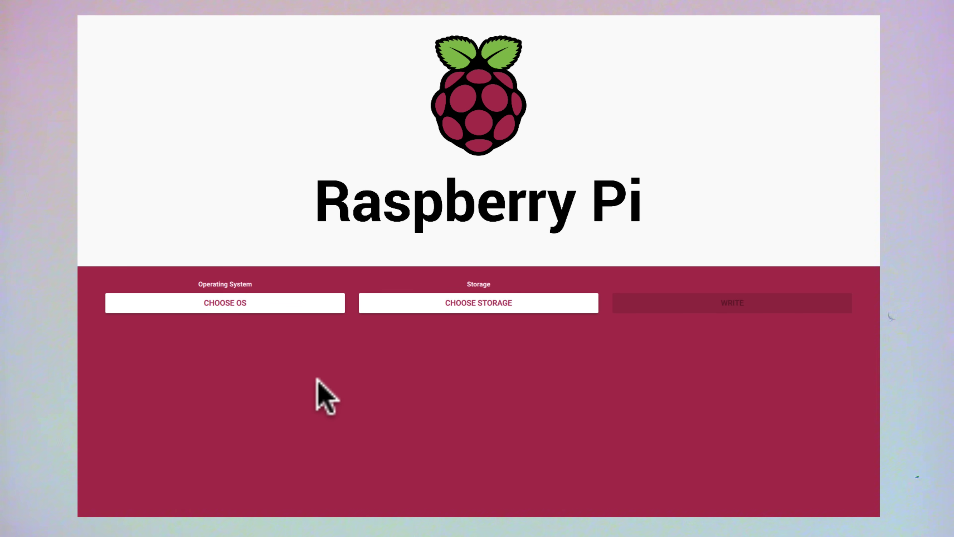
- Choose Raspberry Pi OS (32-bit) as the OS and the 31.2 GB SD card as storage
{"action": "left_click", "coordinate": [267, 303]}
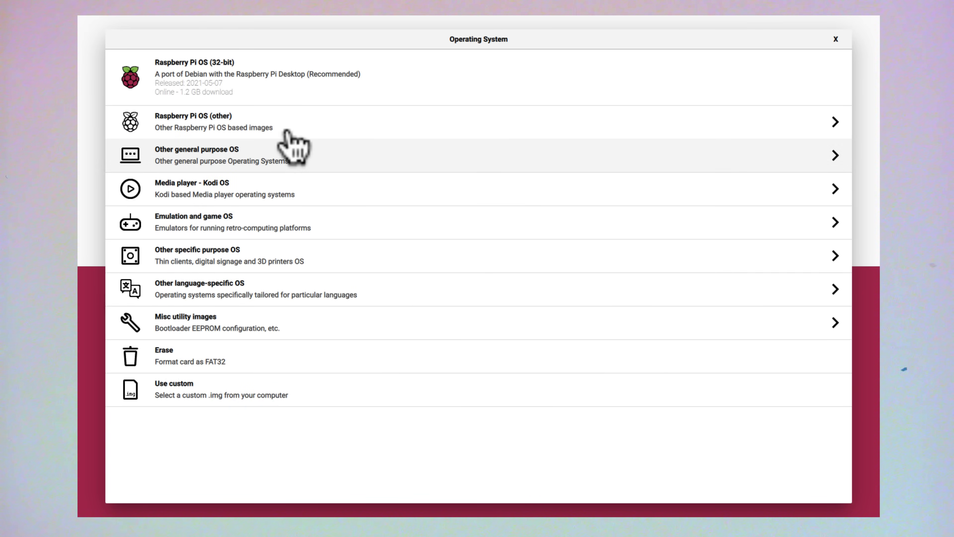
{"action": "left_click", "coordinate": [332, 94]}
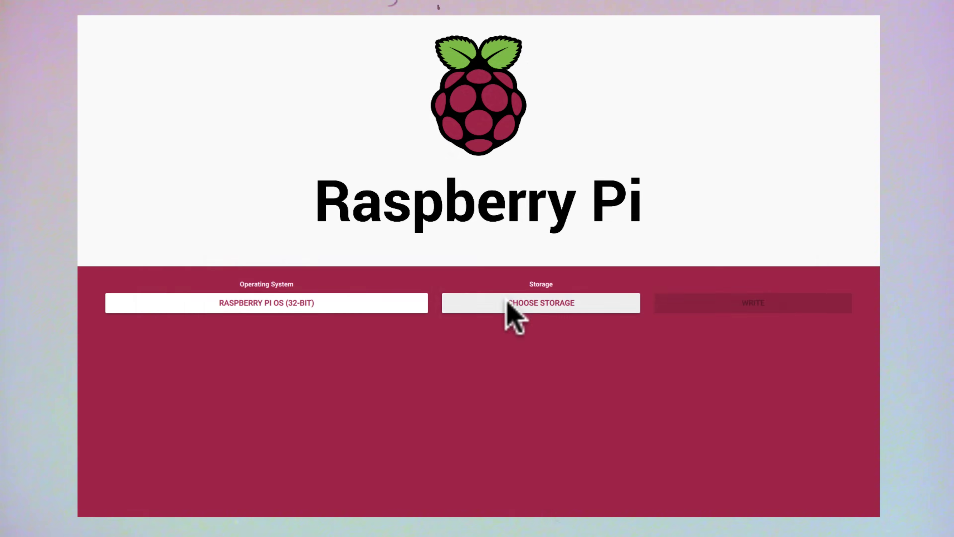
{"action": "left_click", "coordinate": [506, 302]}
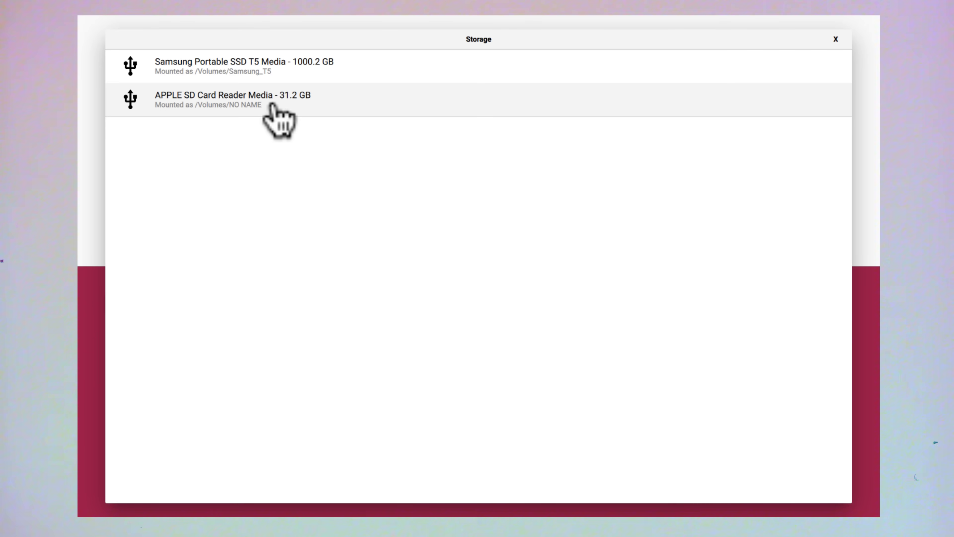
{"action": "left_click", "coordinate": [296, 103]}
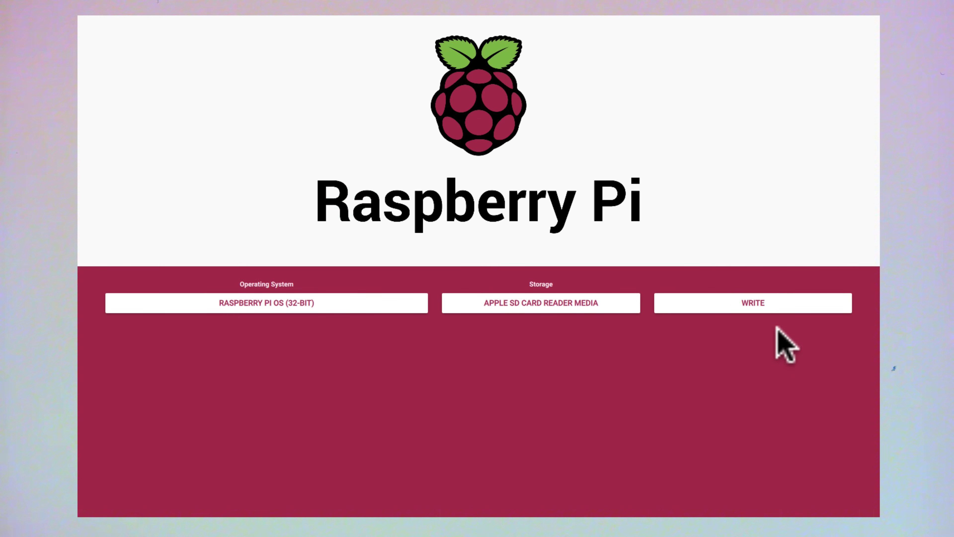
- Write the image to the SD card, confirming the erase, and dismiss the success notice
{"action": "left_click", "coordinate": [757, 305]}
{"action": "left_click", "coordinate": [626, 267]}
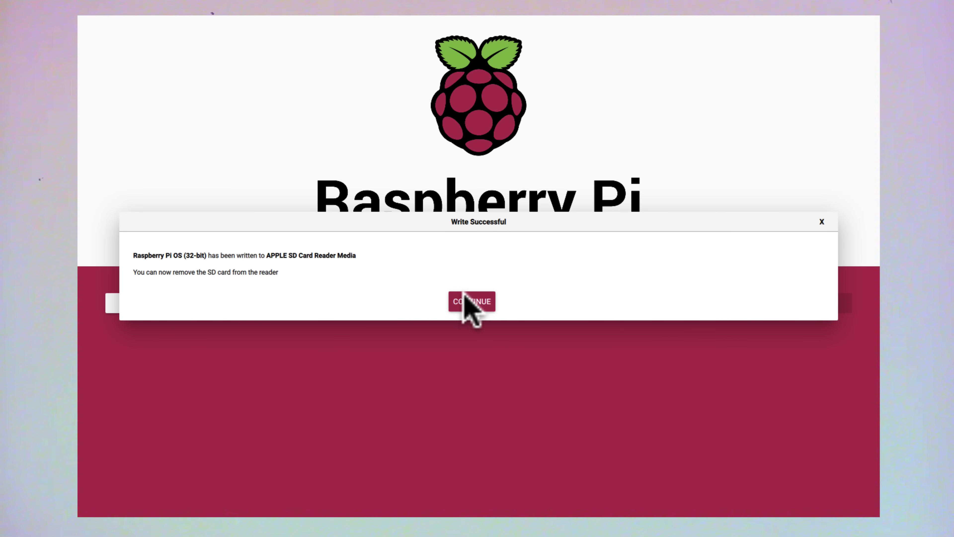
{"action": "left_click", "coordinate": [474, 299]}
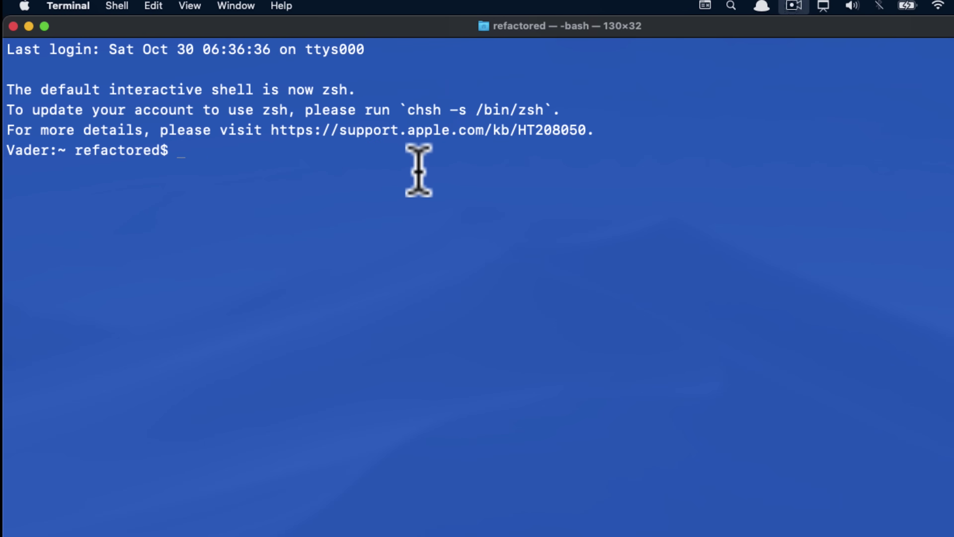
- Begin typing the ping command in the Mac's Terminal
{"action": "type", "text": "ping"}
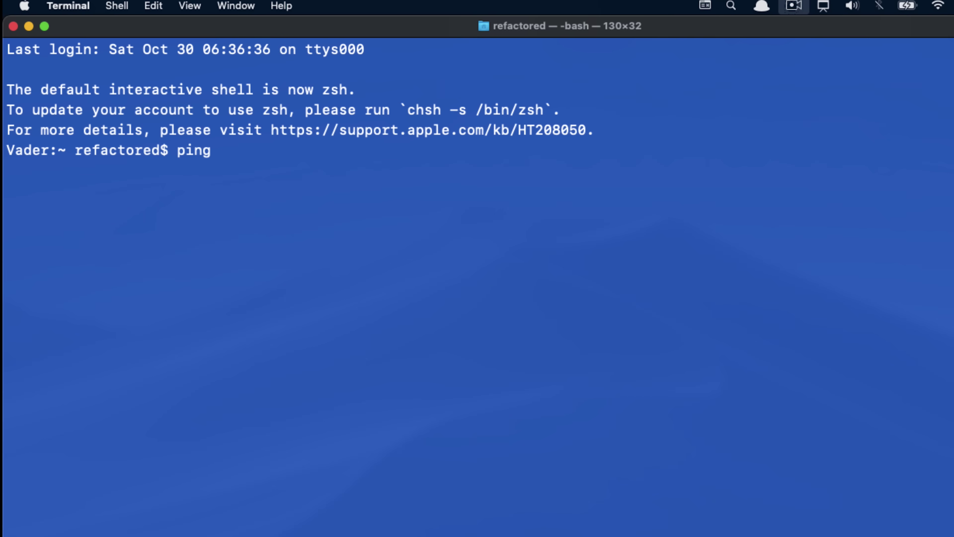
- Ping refactored.local and stop it to see the statistics
{"action": "type", "text": "refactored.local"}
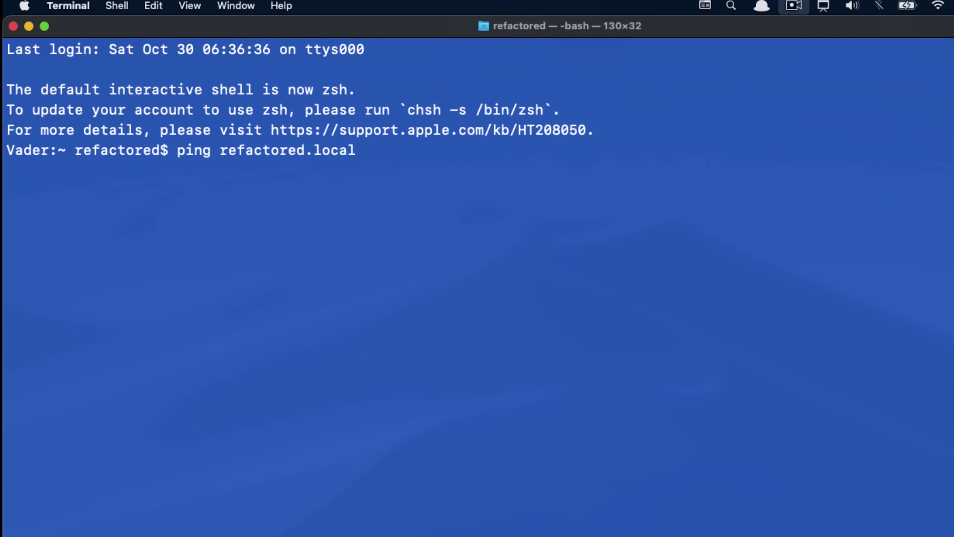
{"action": "key", "text": "Return"}
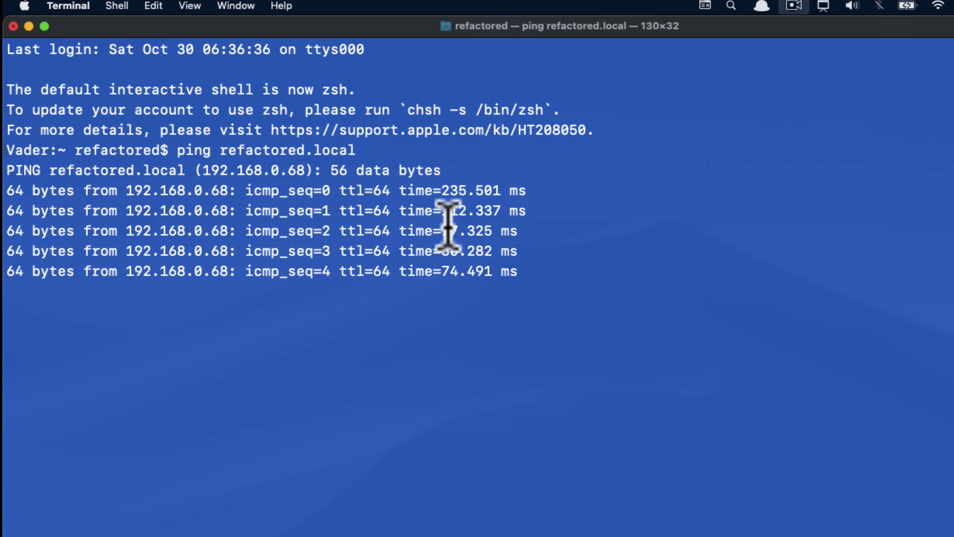
{"action": "key", "text": "ctrl+c"}
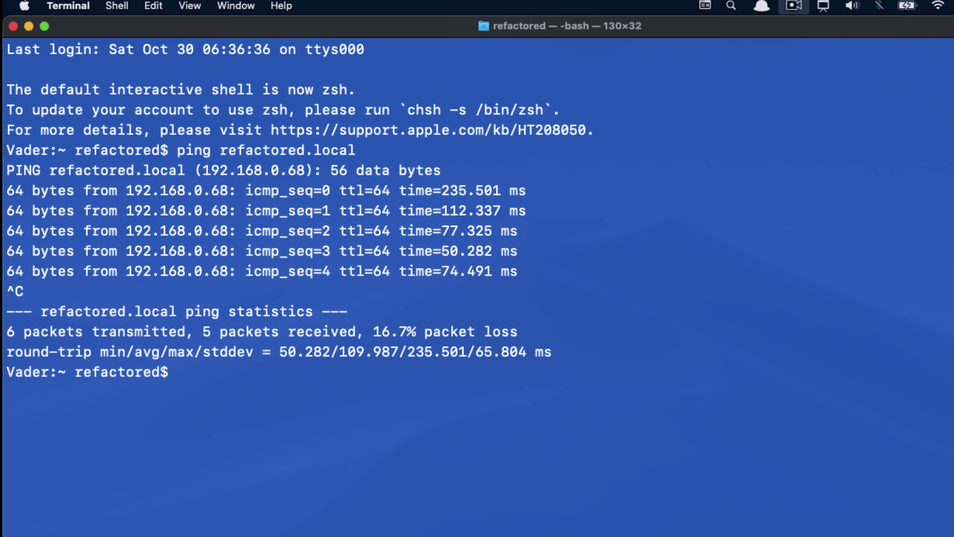
{"action": "type", "text": "ssh pi@refactore"}
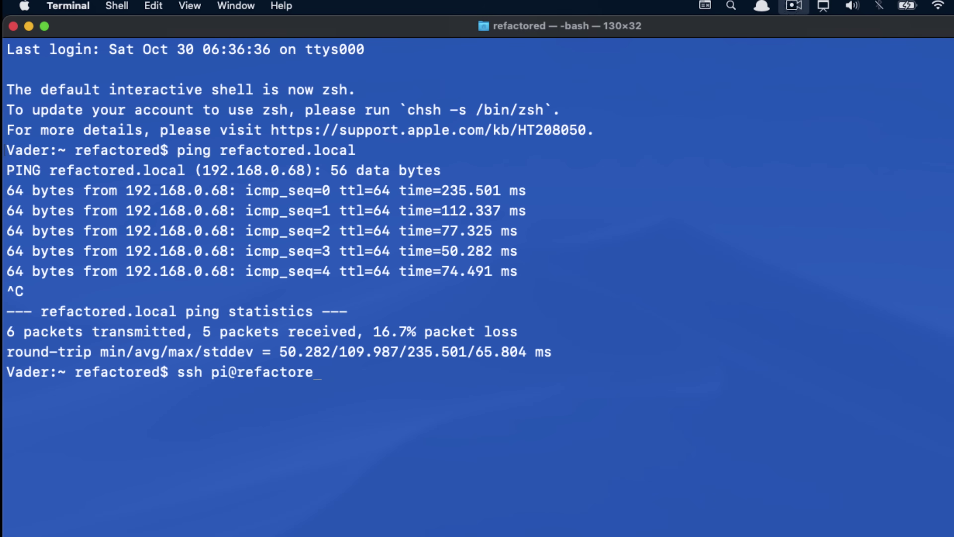
{"action": "type", "text": "d.local"}
{"action": "key", "text": "Return"}
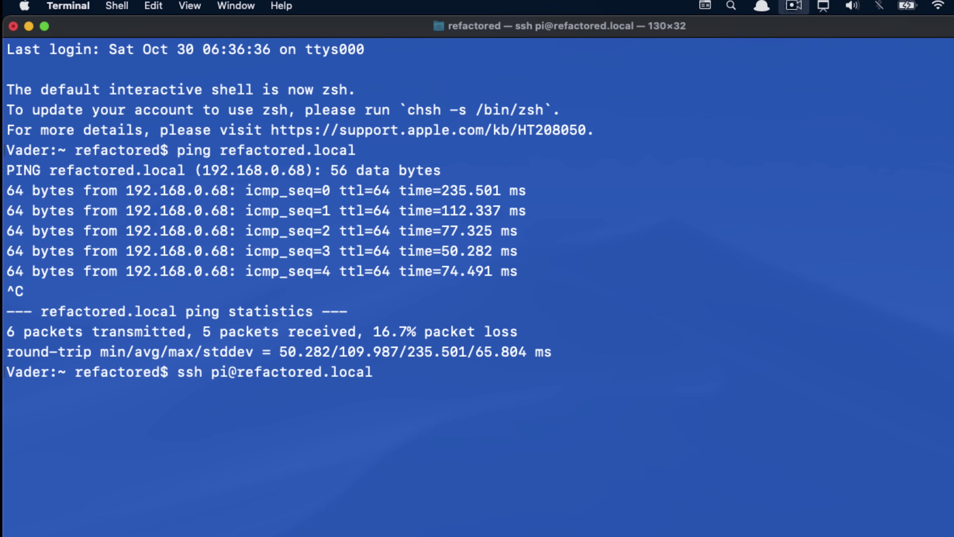
{"action": "type", "text": "yes"}
{"action": "key", "text": "Return"}
{"action": "type", "text": "yes"}
{"action": "key", "text": "Return"}
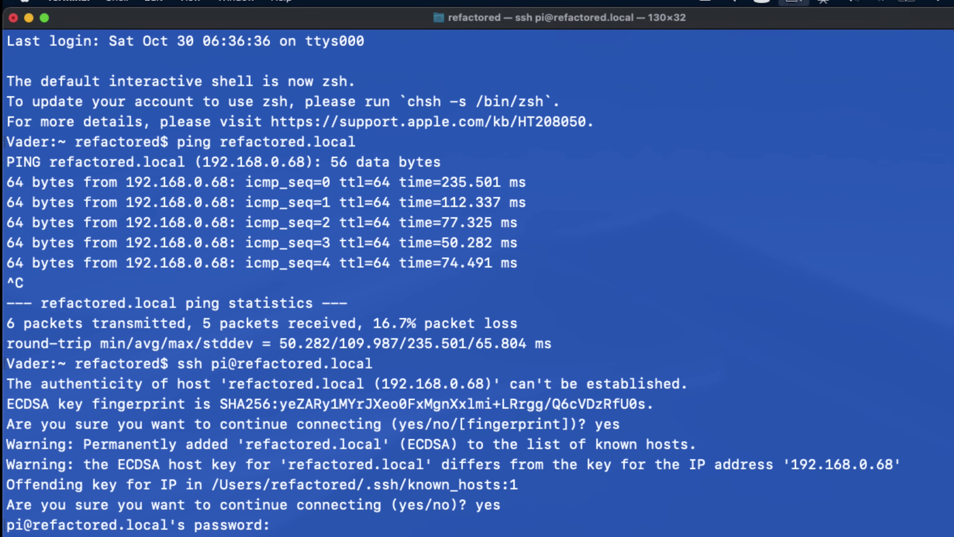
{"action": "key", "text": "Return"}
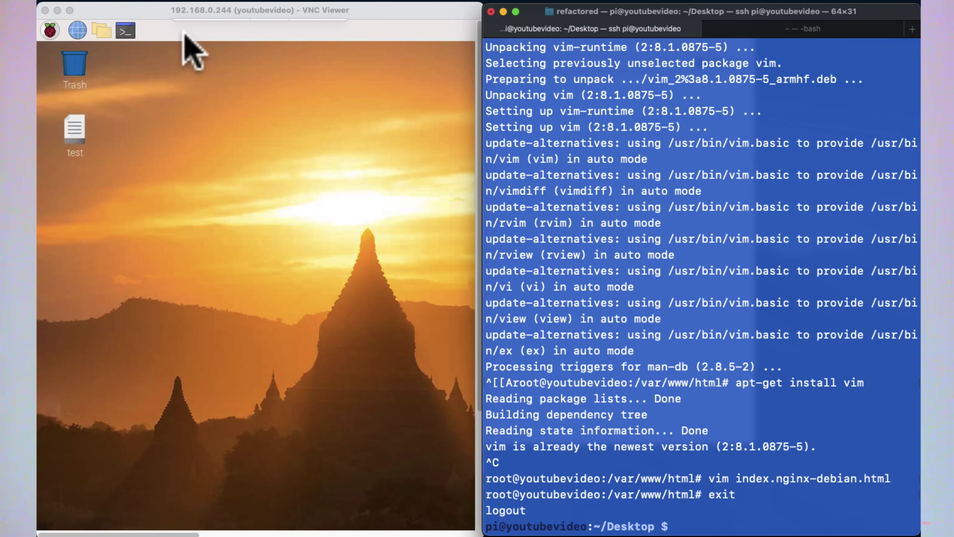
- Bring the Pi's VNC desktop forward, then return focus to the SSH terminal
{"action": "left_click", "coordinate": [198, 97]}
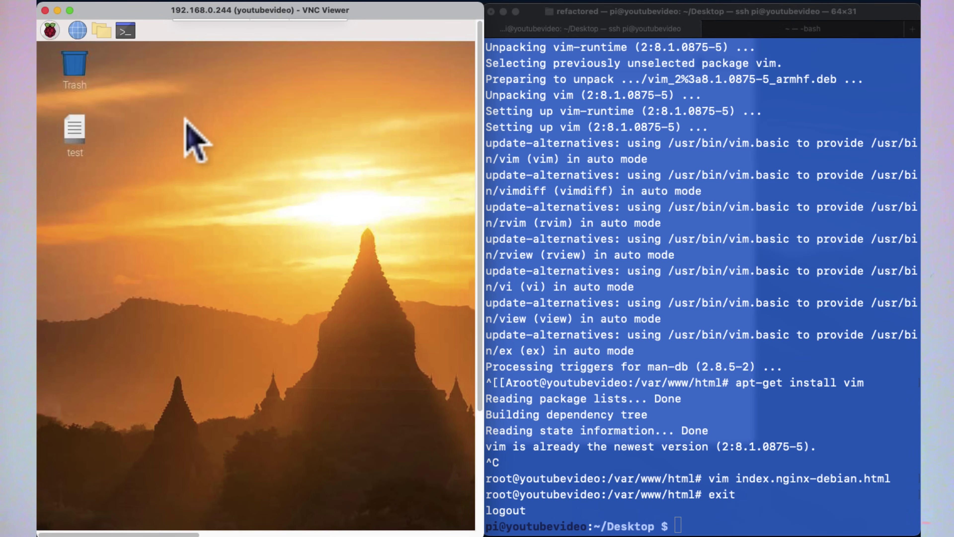
{"action": "left_click", "coordinate": [702, 282]}
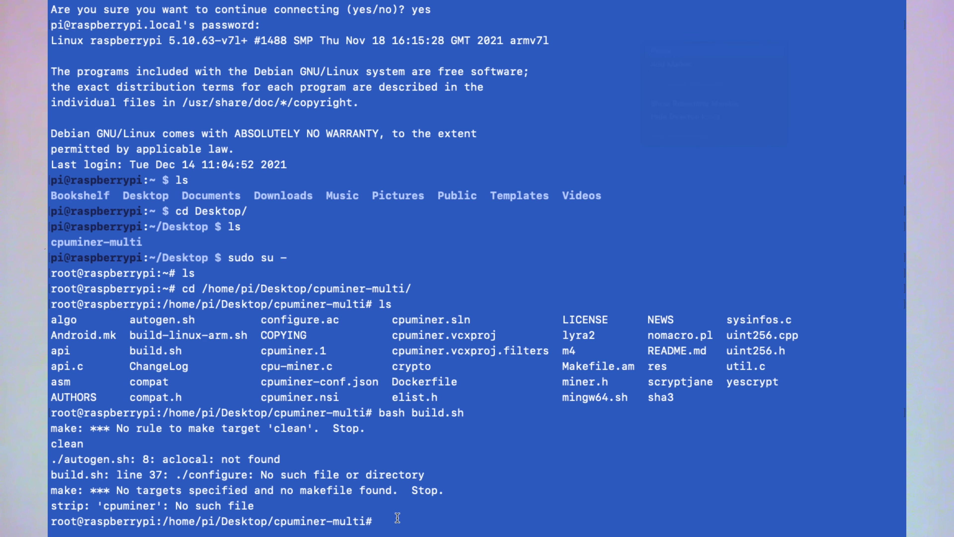
- Apt-install git, automake, autoconf, libcurl4-openssl-dev, libjansson-dev, libssl-dev and libgmp-dev, confirming with y
{"action": "key", "text": "super+v"}
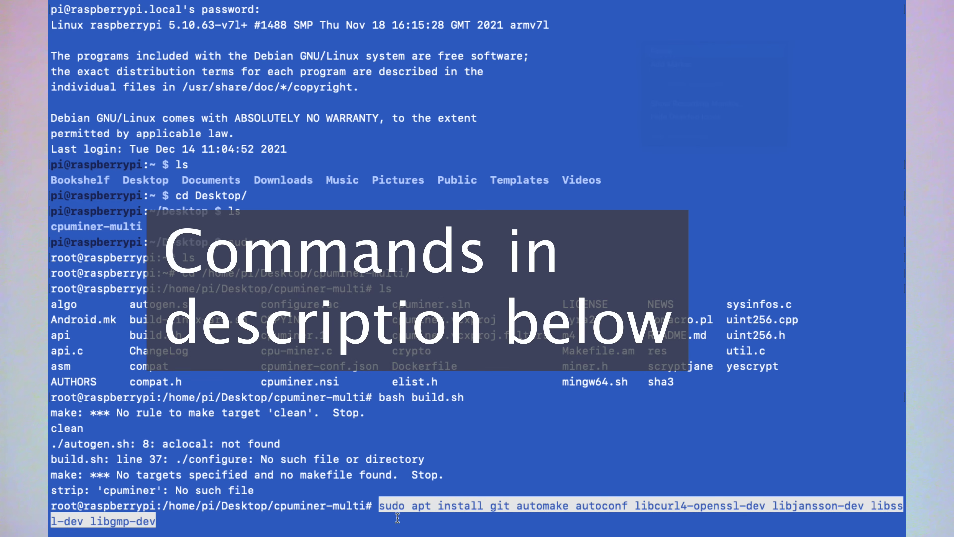
{"action": "key", "text": "Return"}
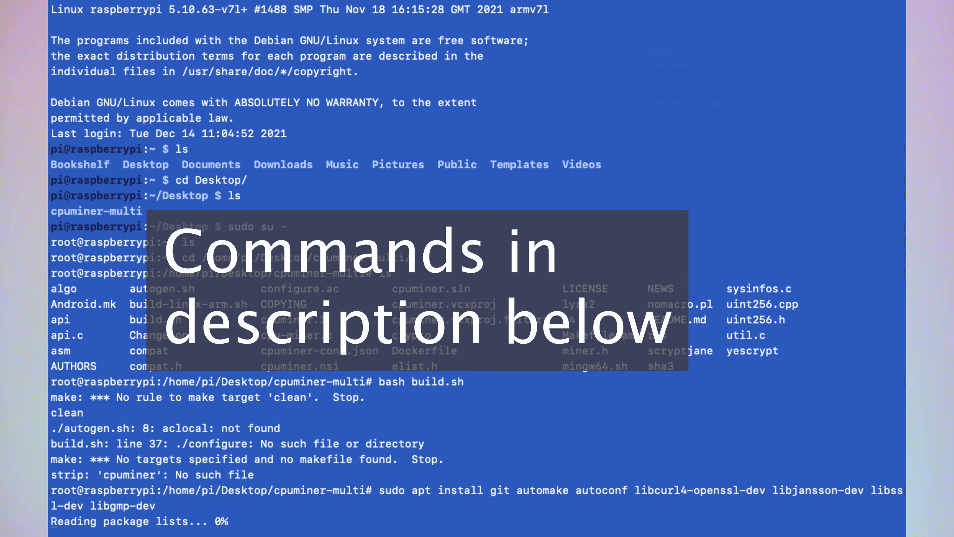
{"action": "type", "text": "y"}
{"action": "key", "text": "Return"}
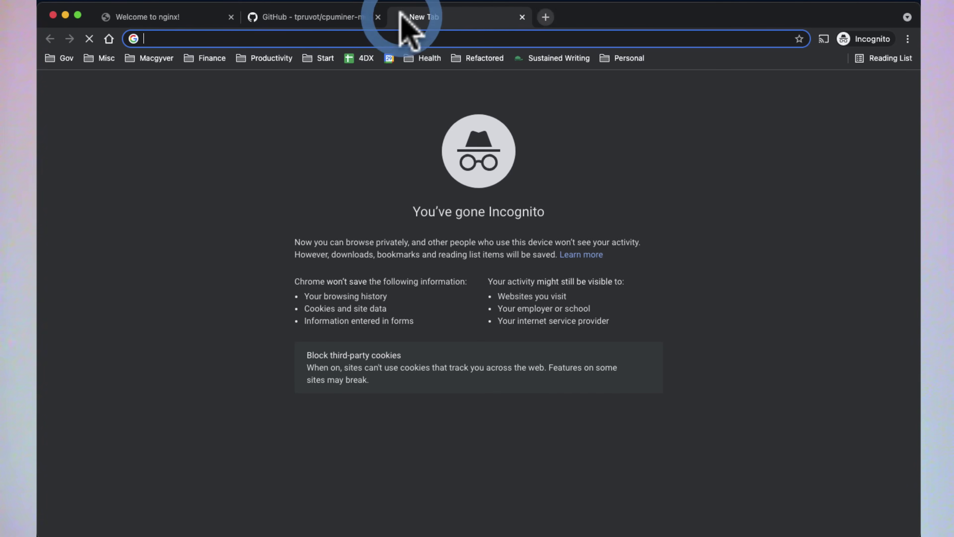
- Load minergate.com, log in and check the Monero mined total on the dashboard
{"action": "type", "text": "minergate.com"}
{"action": "key", "text": "Return"}
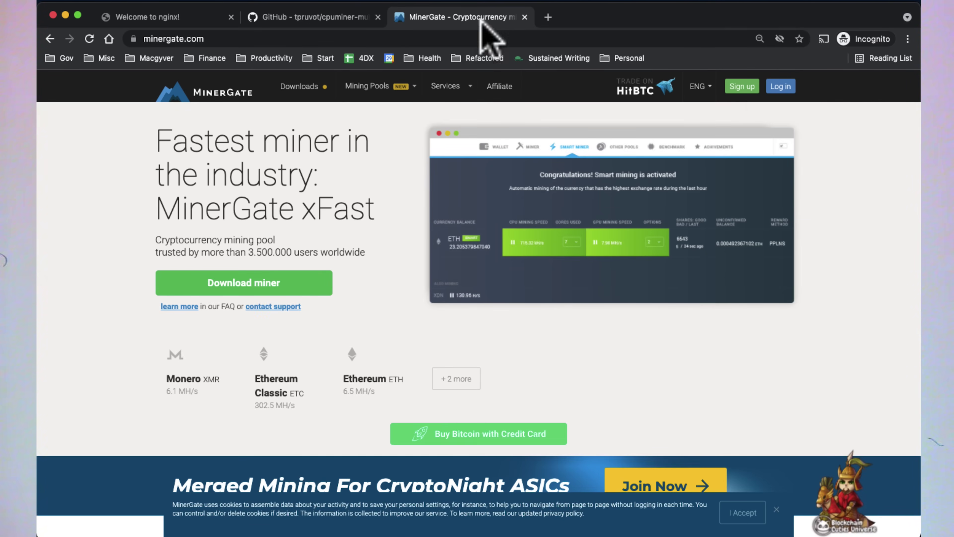
{"action": "left_click", "coordinate": [781, 86]}
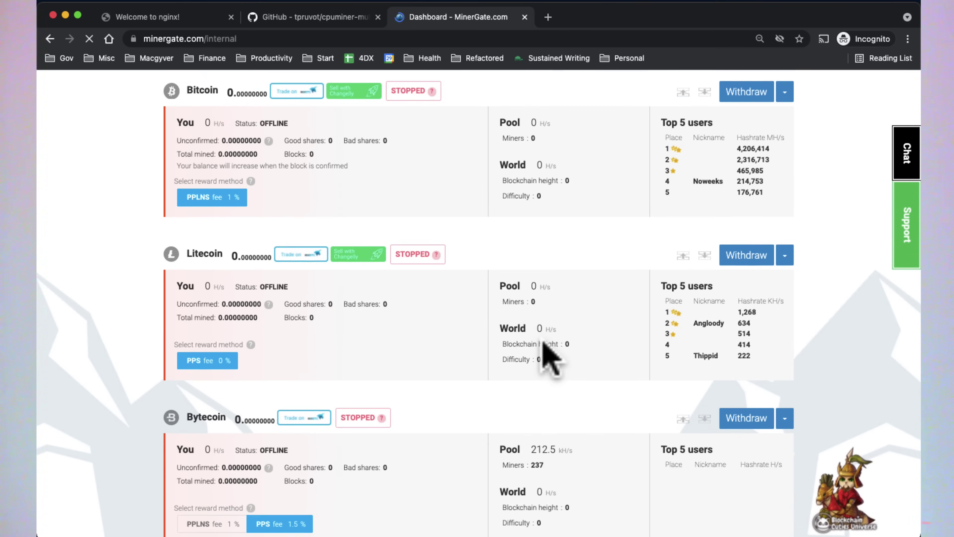
{"action": "scroll", "coordinate": [544, 341], "scroll_direction": "down", "scroll_amount": 10}
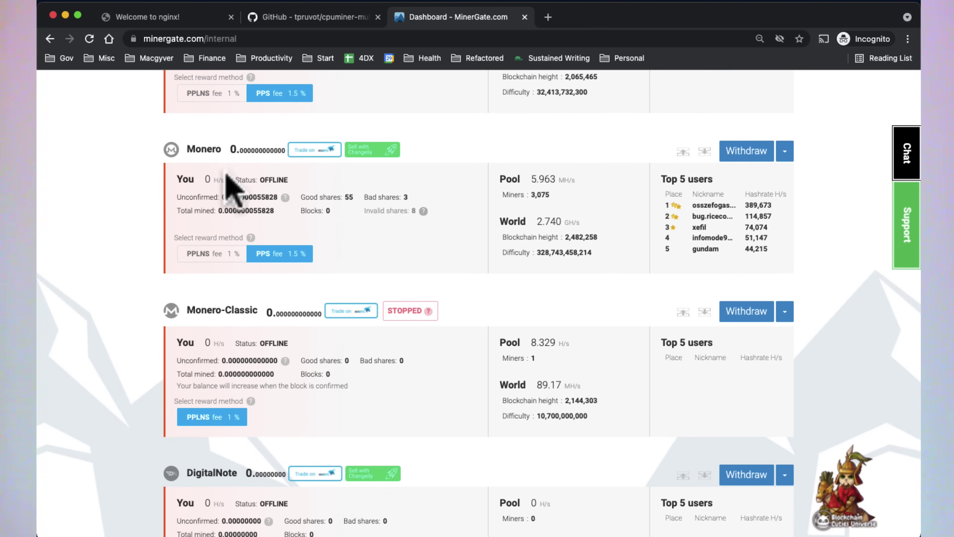
{"action": "scroll", "coordinate": [203, 139], "scroll_direction": "up", "scroll_amount": 2}
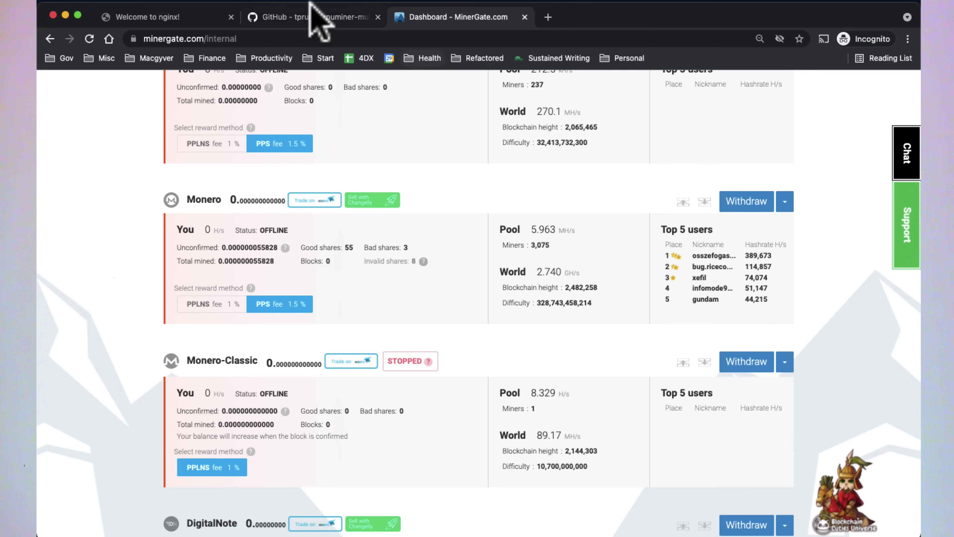
- Copy the HTTPS clone URL from the cpuminer-multi GitHub page
{"action": "left_click", "coordinate": [333, 17]}
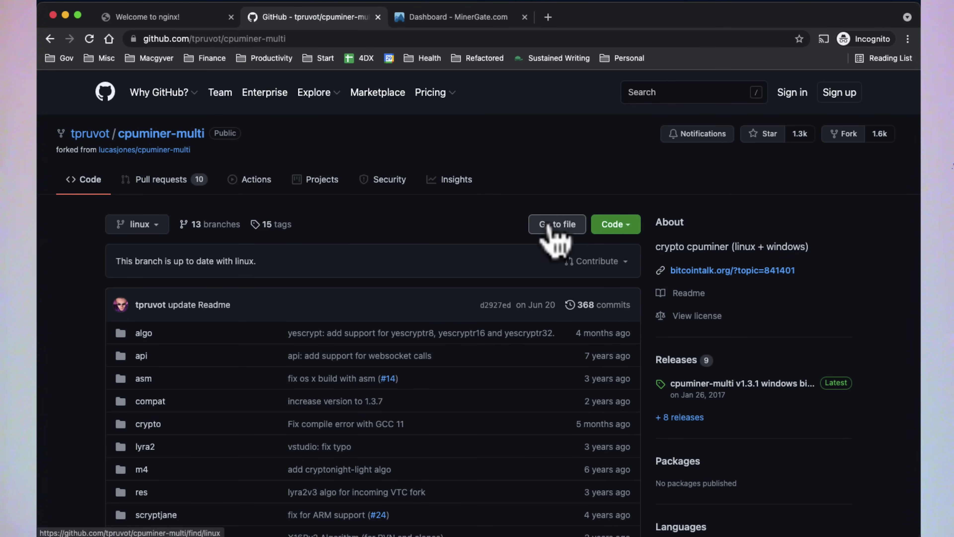
{"action": "left_click", "coordinate": [611, 224]}
{"action": "left_click", "coordinate": [564, 295]}
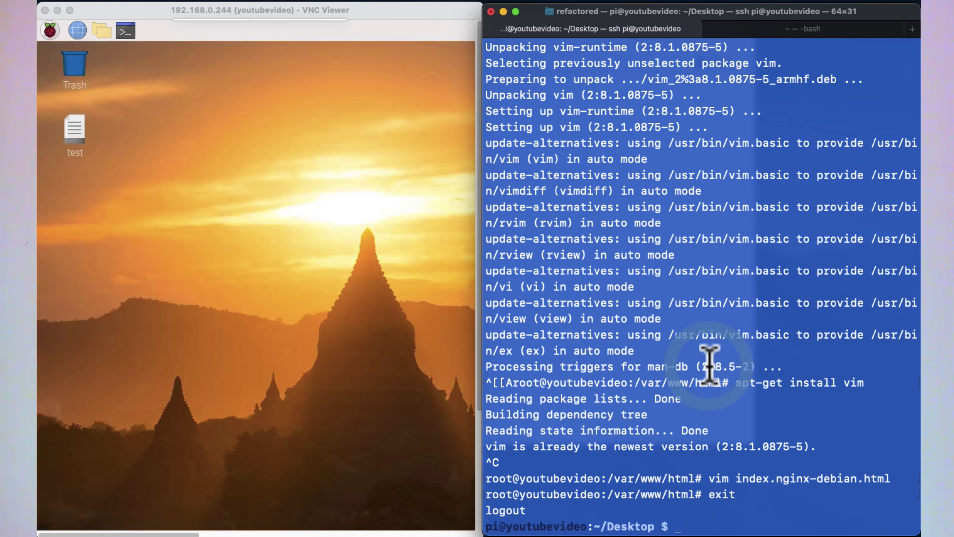
- List the Desktop files, become root with sudo su -, and git clone the cpuminer-multi repository
{"action": "type", "text": "ls"}
{"action": "key", "text": "Return"}
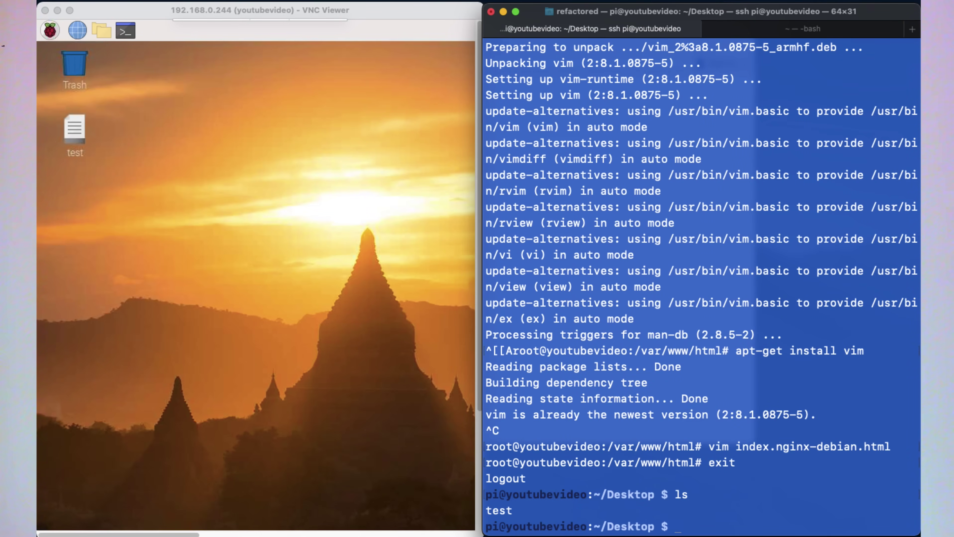
{"action": "type", "text": "sudo su -"}
{"action": "key", "text": "Return"}
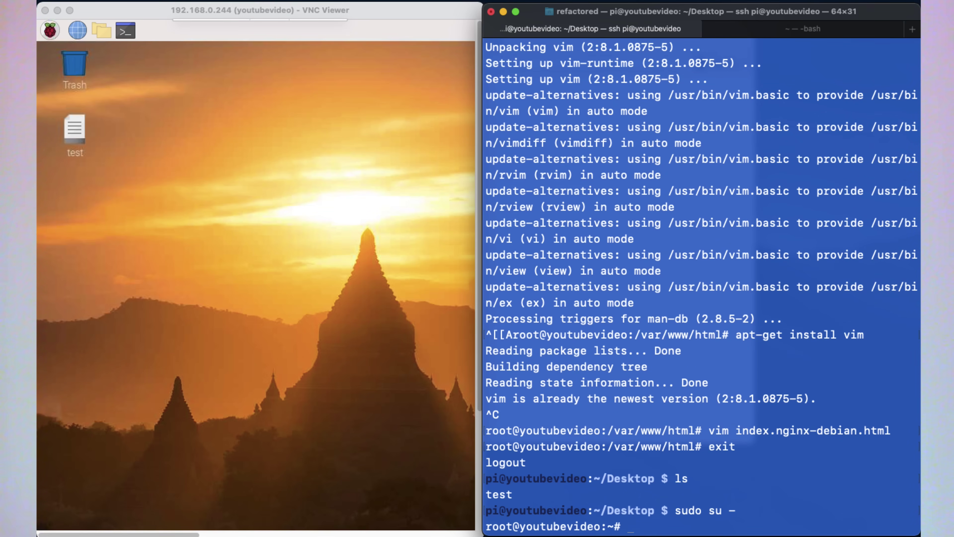
{"action": "type", "text": "git clone"}
{"action": "key", "text": "super+v"}
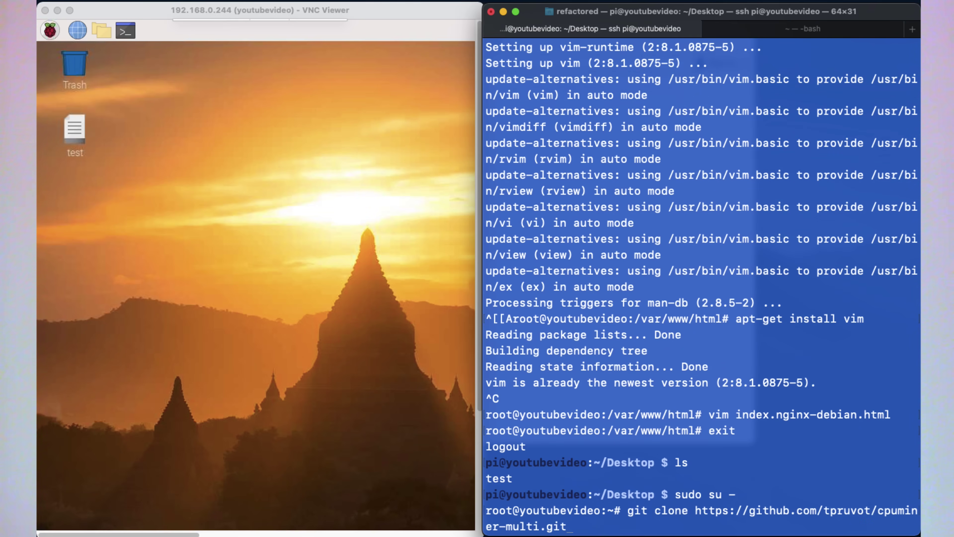
{"action": "key", "text": "Return"}
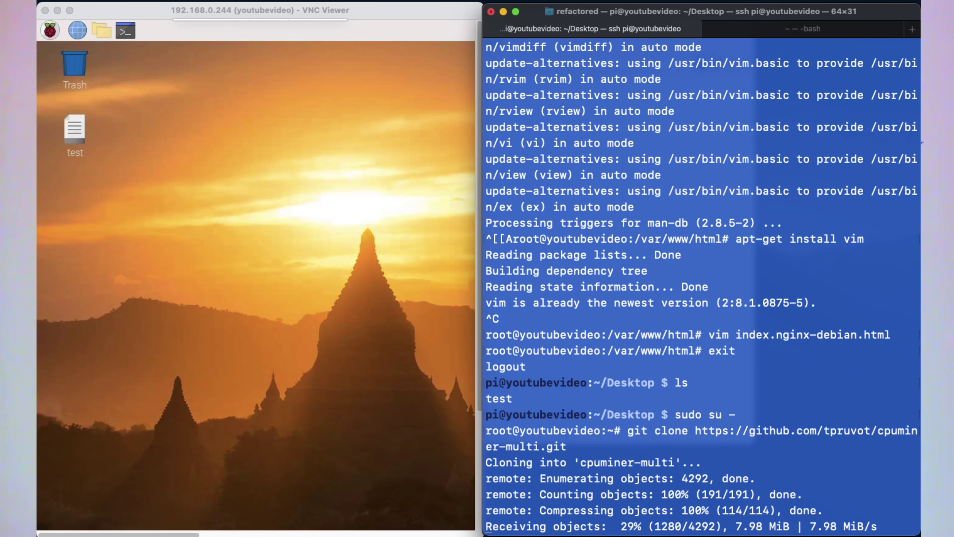
- Move into the cpuminer-multi folder and list its source files
{"action": "type", "text": "ls"}
{"action": "key", "text": "Return"}
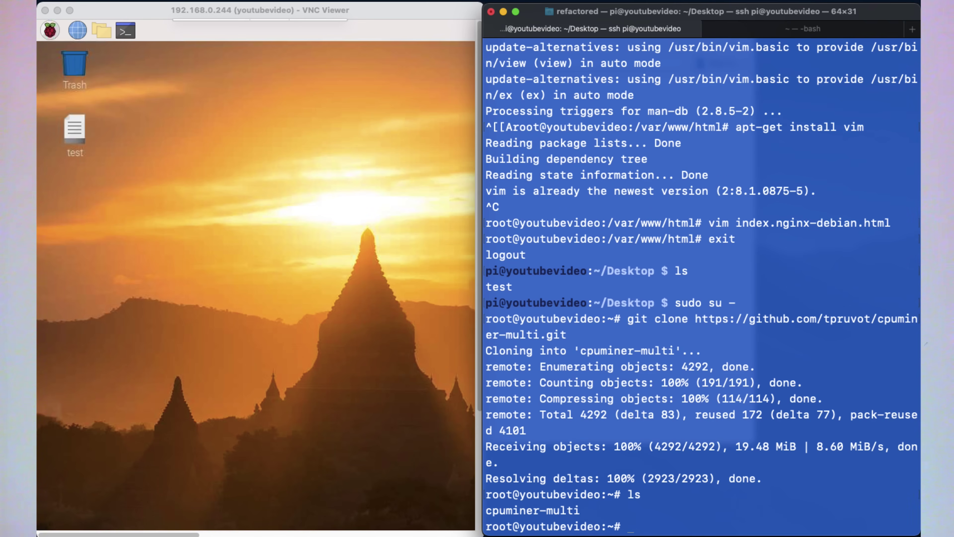
{"action": "type", "text": "cd cp"}
{"action": "key", "text": "Tab"}
{"action": "key", "text": "Return"}
{"action": "type", "text": "ls"}
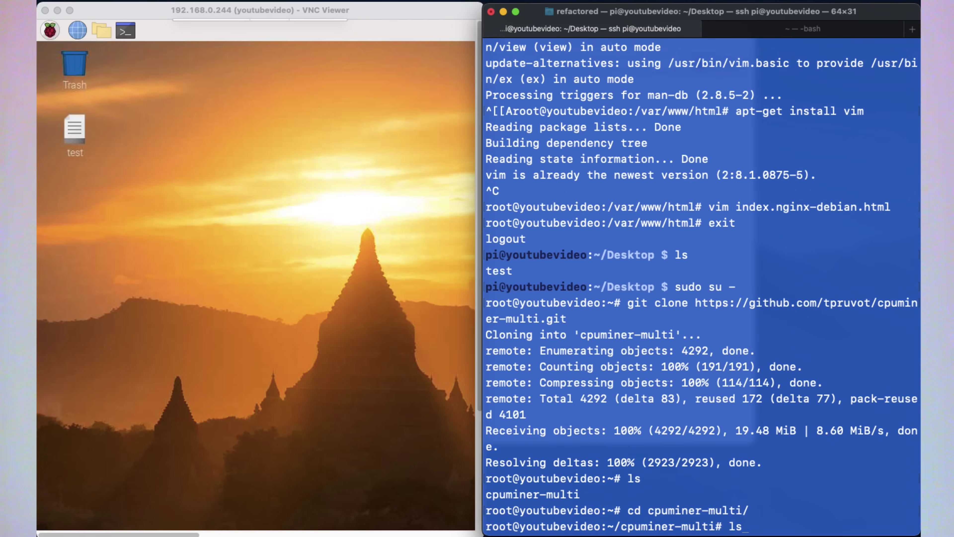
{"action": "key", "text": "Return"}
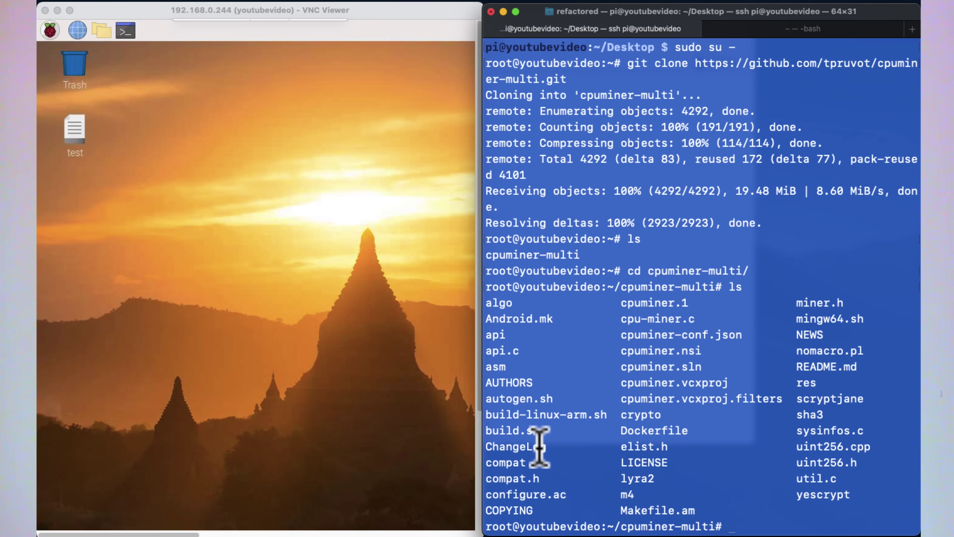
- Build with sh build.sh, then run cpuminer cryptonight on xmr.pool.minergate.com:45700 using the account e-mail
{"action": "type", "text": "sh build.sh"}
{"action": "key", "text": "Return"}
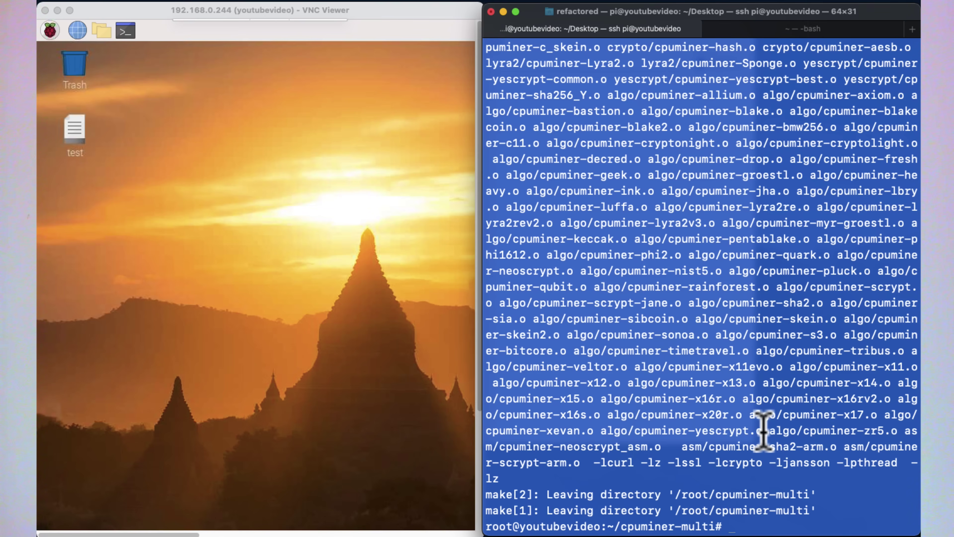
{"action": "type", "text": "./cpuminer -a cryptonight -o stratum+tcp://xmr.pool.minergate.com:45700 -u YOUR_EMAIL"}
{"action": "key", "text": "BackSpace"}
{"action": "key", "text": "BackSpace"}
{"action": "key", "text": "BackSpace"}
{"action": "key", "text": "BackSpace"}
{"action": "key", "text": "BackSpace"}
{"action": "key", "text": "BackSpace"}
{"action": "key", "text": "BackSpace"}
{"action": "key", "text": "BackSpace"}
{"action": "key", "text": "BackSpace"}
{"action": "key", "text": "BackSpace"}
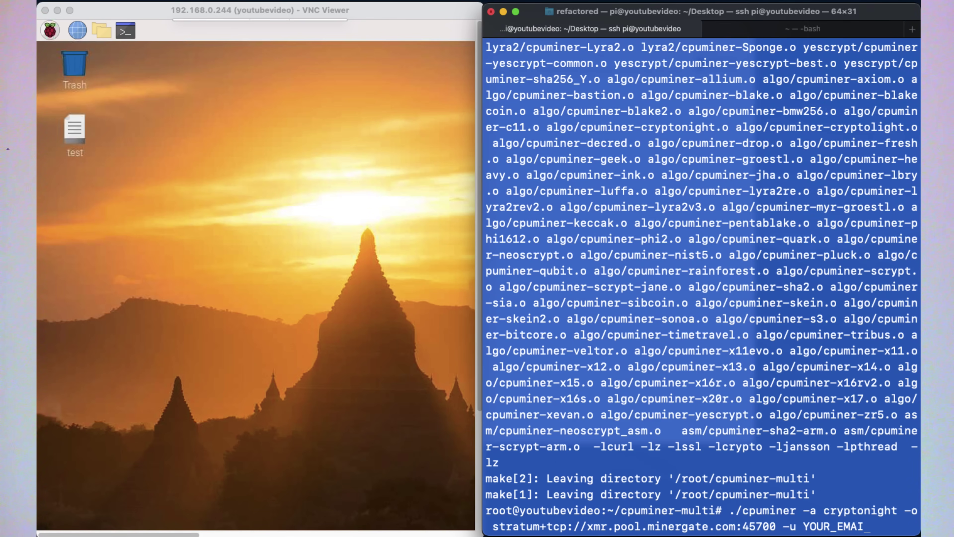
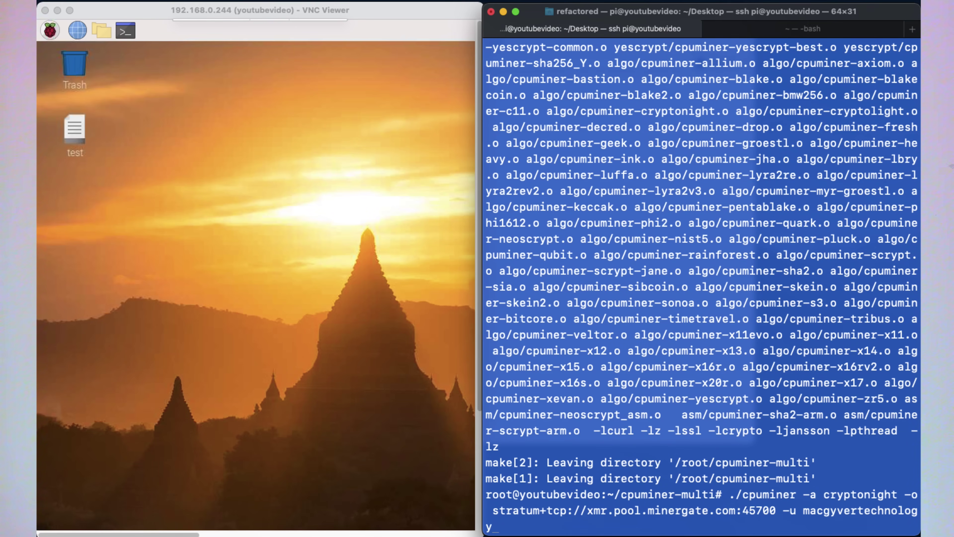
{"action": "key", "text": "Return"}
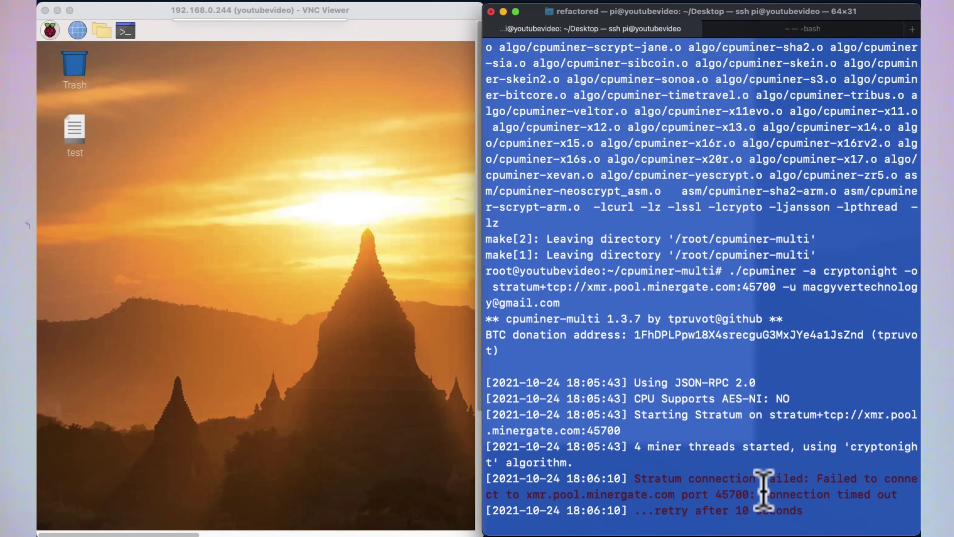
- Inspect port 45700 in the repeated timeout errors, then switch to the browser's Monero mining guide
{"action": "left_click_drag", "start_coordinate": [751, 494], "coordinate": [715, 490]}
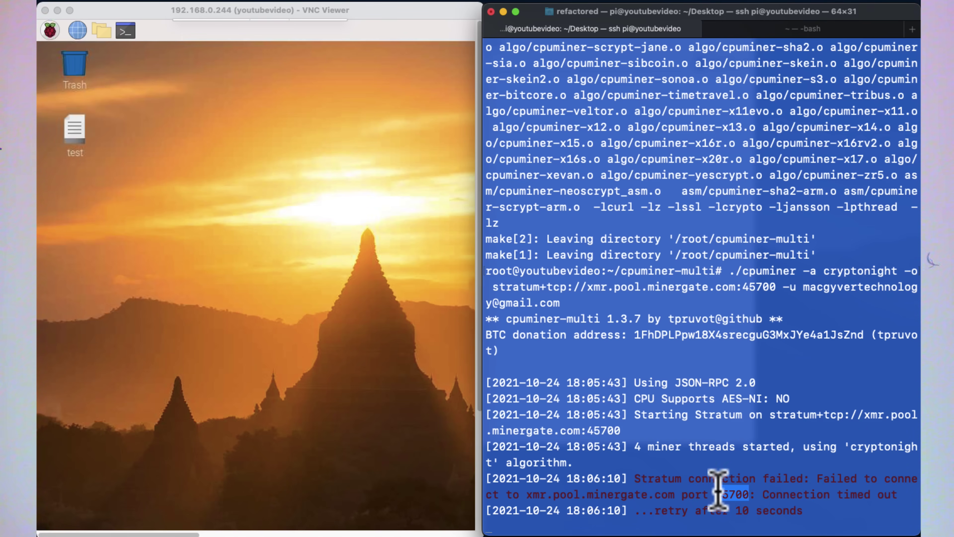
{"action": "double_click", "coordinate": [727, 493]}
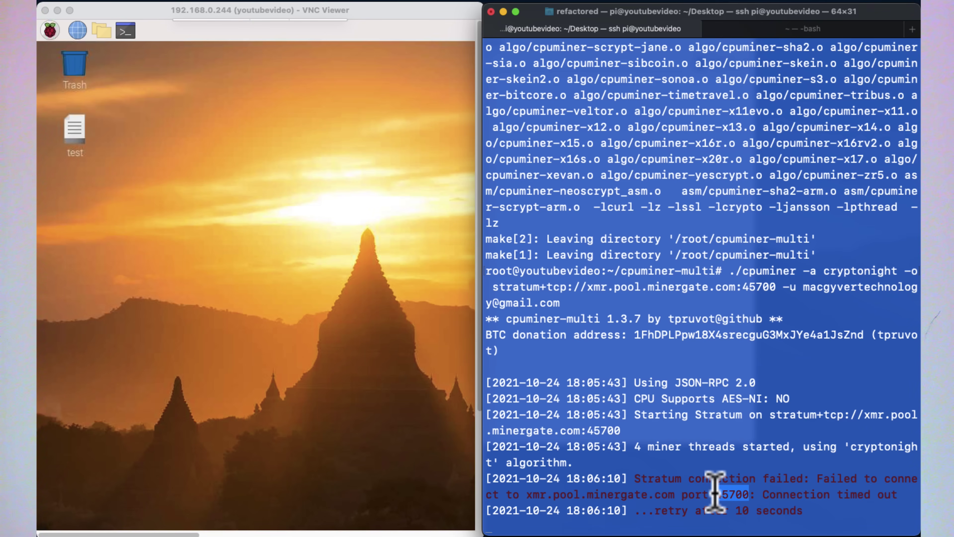
{"action": "left_click", "coordinate": [716, 493]}
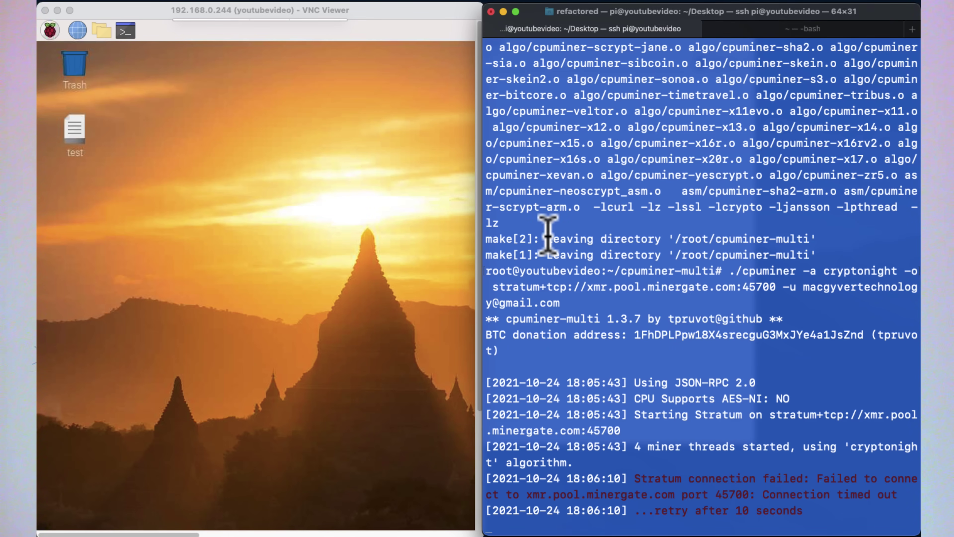
{"action": "scroll", "coordinate": [548, 235], "scroll_direction": "up", "scroll_amount": 5}
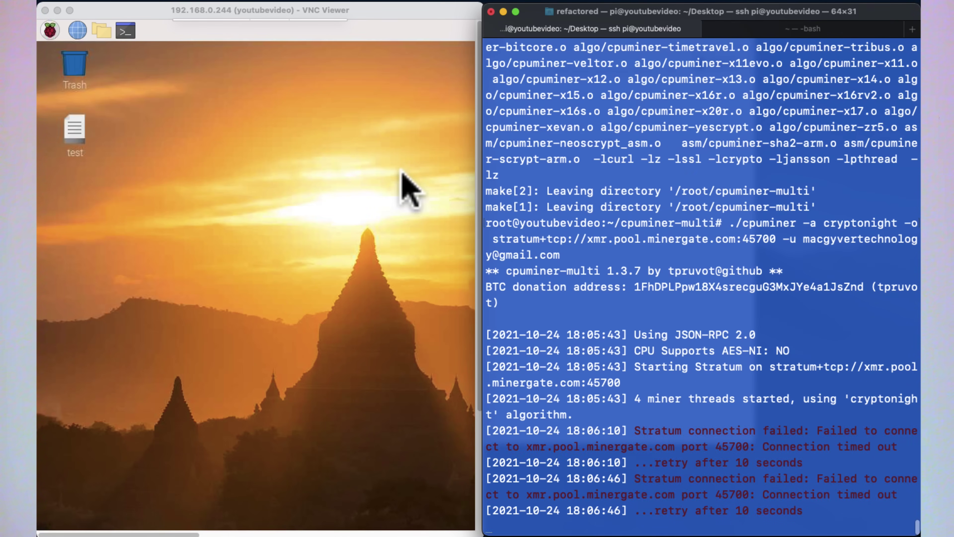
{"action": "key", "text": "ctrl+Left"}
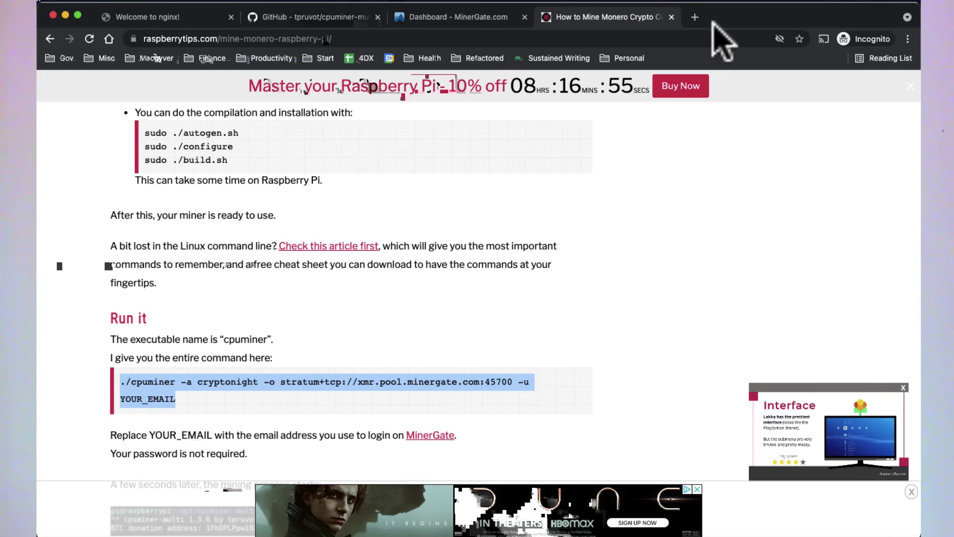
- Set the ARRIS gateway's IPv4 firewall to Minimum Security (Low), then return to the mining terminal
{"action": "left_click", "coordinate": [698, 17]}
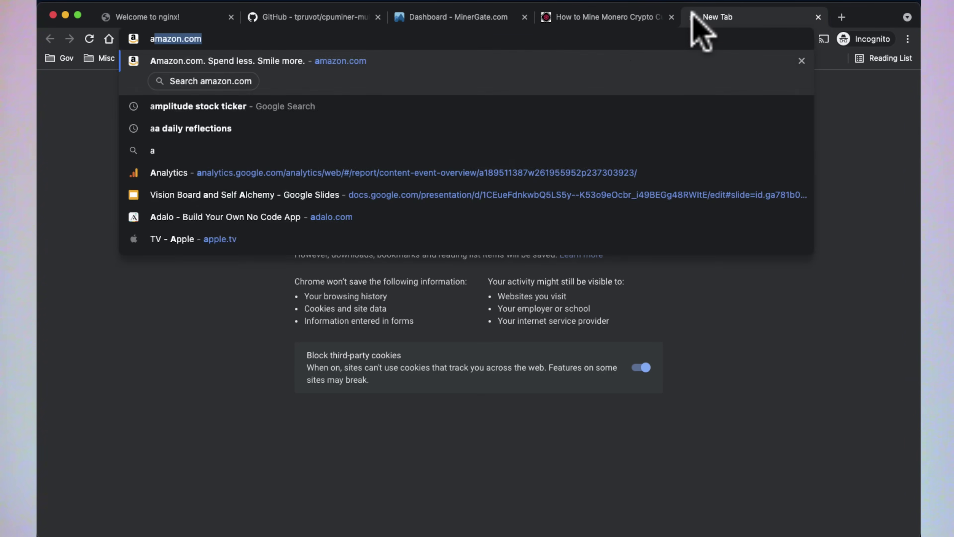
{"action": "type", "text": "rr"}
{"action": "left_click", "coordinate": [445, 190]}
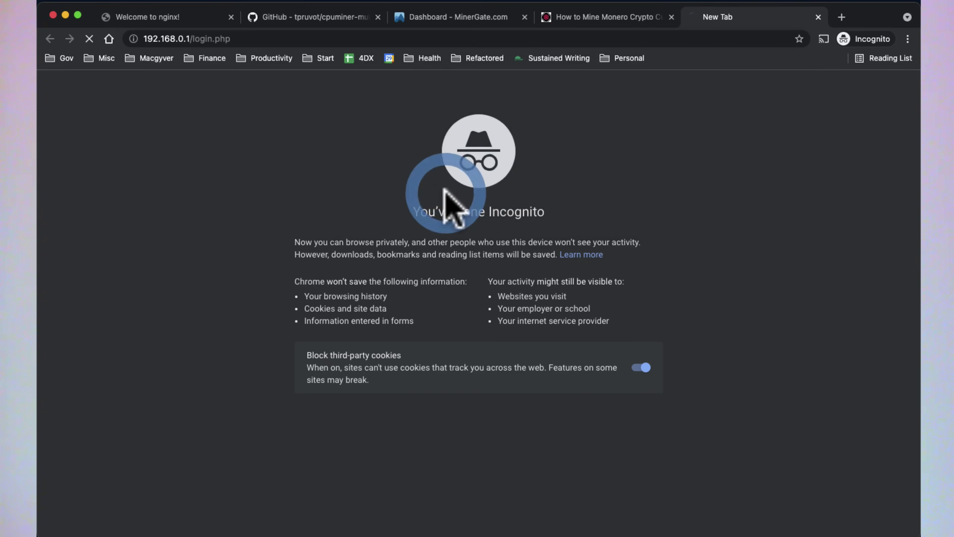
{"action": "left_click", "coordinate": [216, 206]}
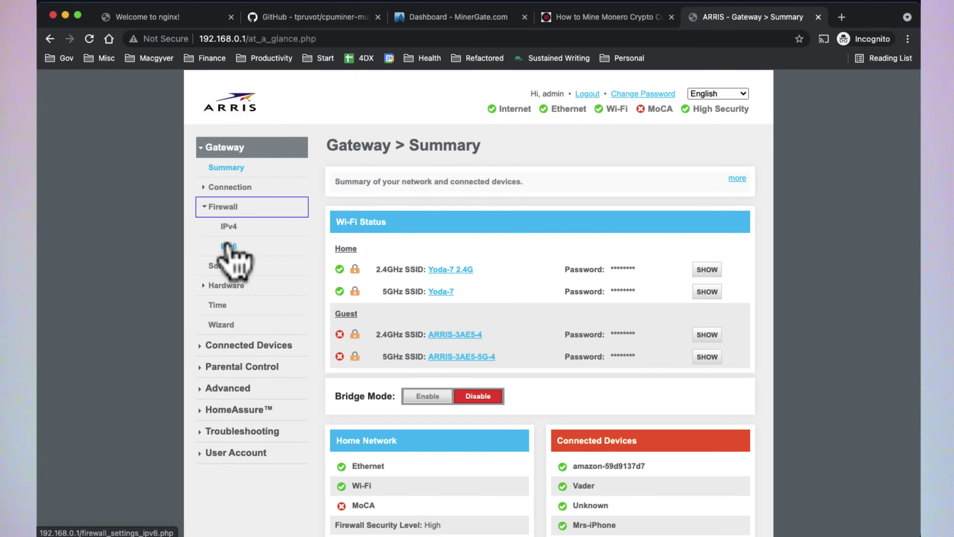
{"action": "left_click", "coordinate": [228, 246]}
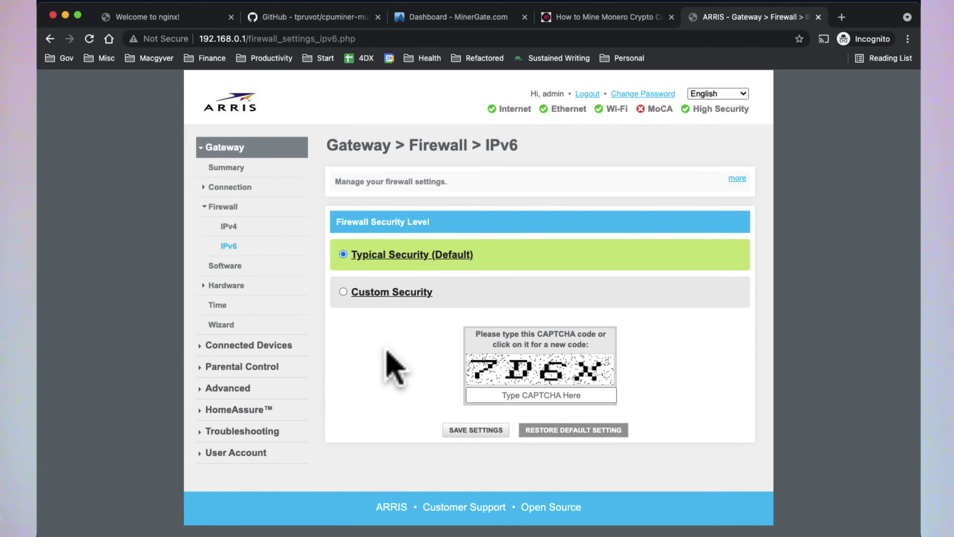
{"action": "left_click", "coordinate": [228, 227]}
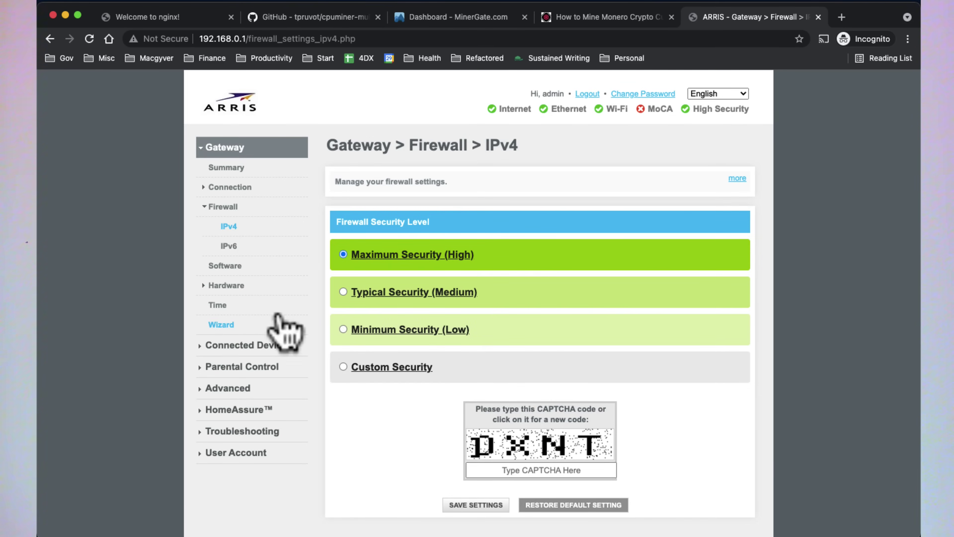
{"action": "left_click", "coordinate": [343, 329]}
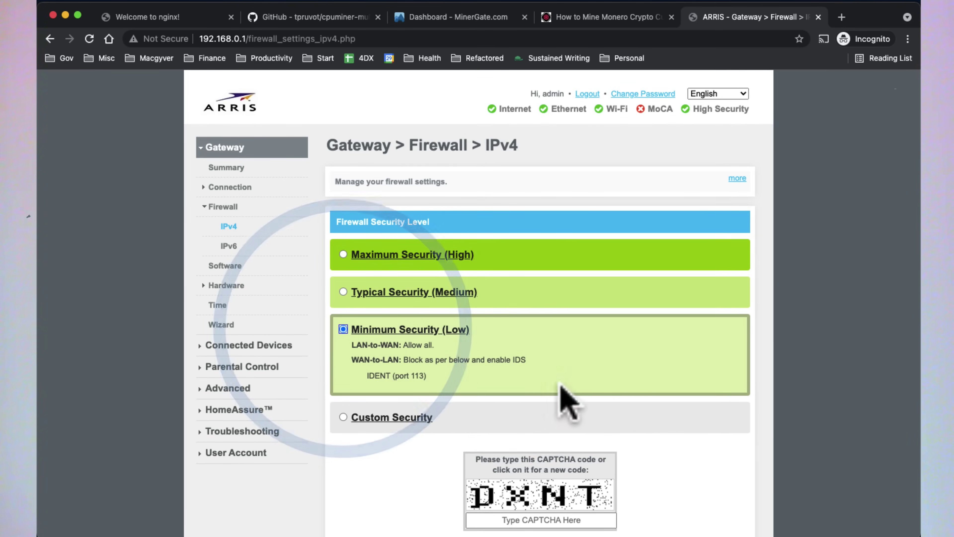
{"action": "scroll", "coordinate": [757, 408], "scroll_direction": "down", "scroll_amount": 3}
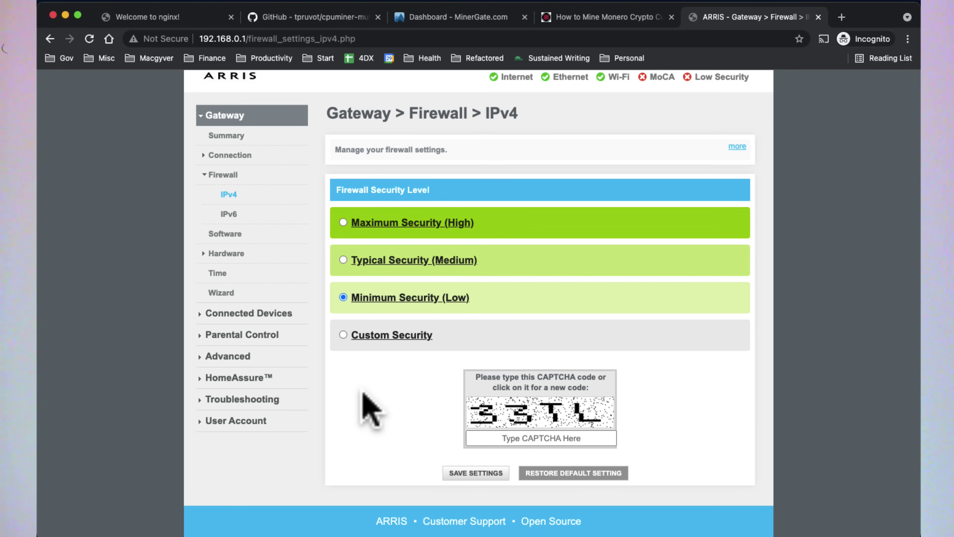
{"action": "key", "text": "ctrl+Right"}
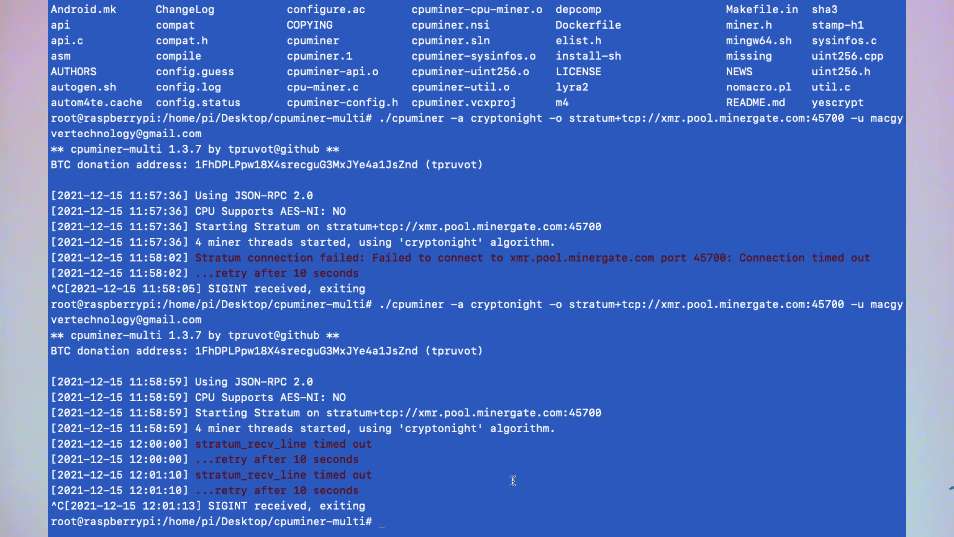
- Install htop with apt-get and launch it to watch the Pi's processes
{"action": "type", "text": "apt "}
{"action": "type", "text": "get install htop"}
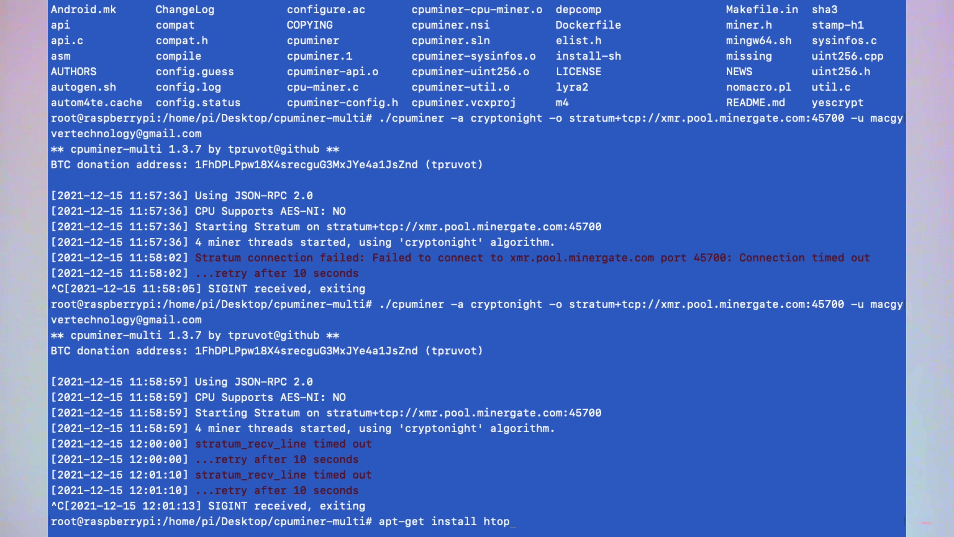
{"action": "key", "text": "Return"}
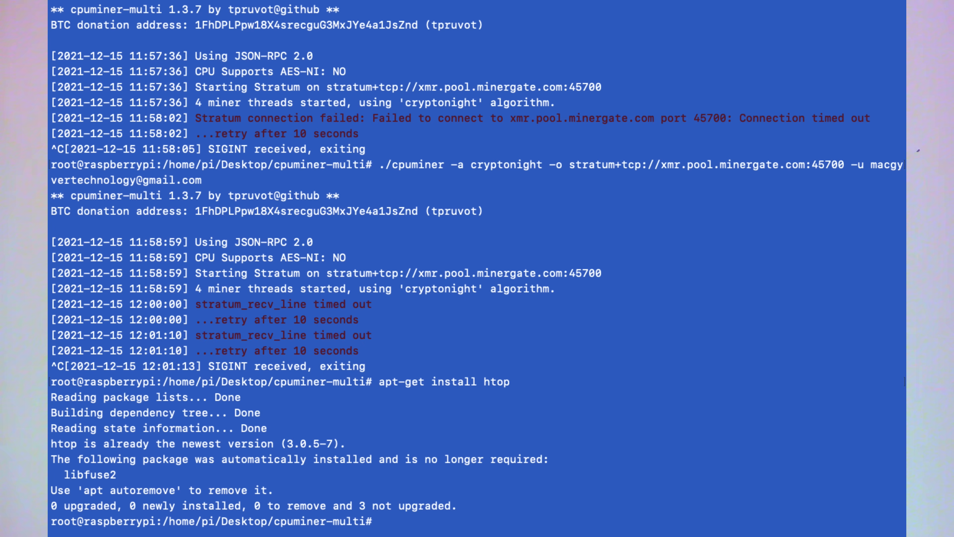
{"action": "type", "text": "htop"}
{"action": "key", "text": "Return"}
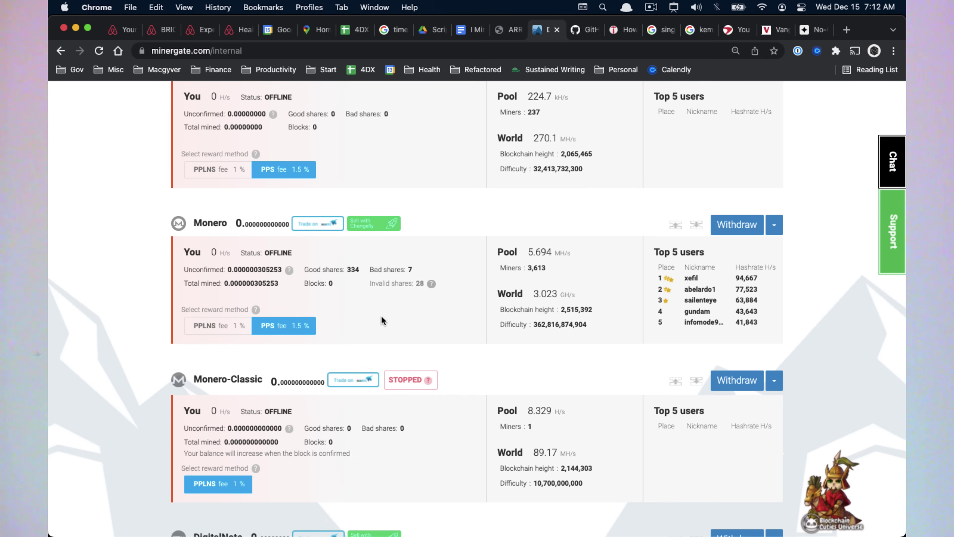
{"action": "scroll", "coordinate": [382, 317], "scroll_direction": "down", "scroll_amount": 2}
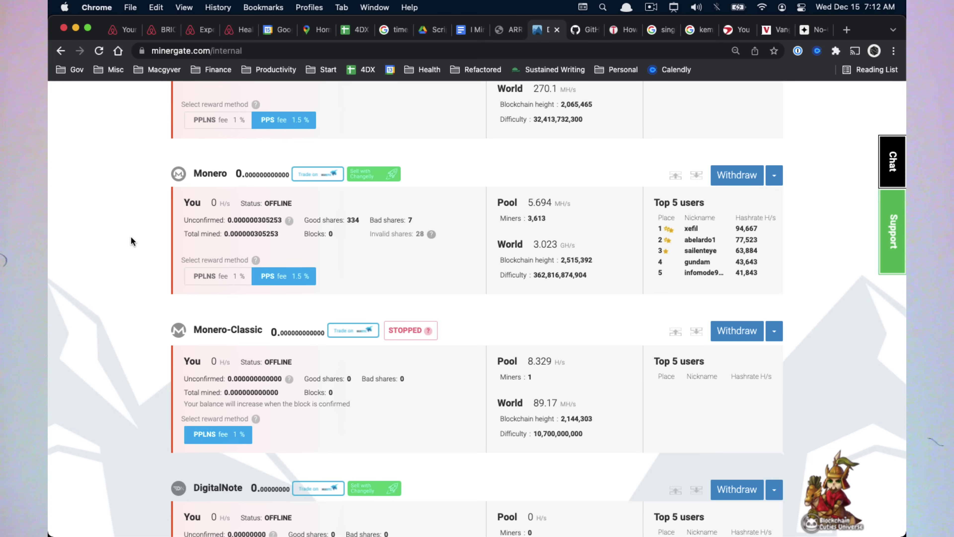
{"action": "scroll", "coordinate": [132, 237], "scroll_direction": "up", "scroll_amount": 2}
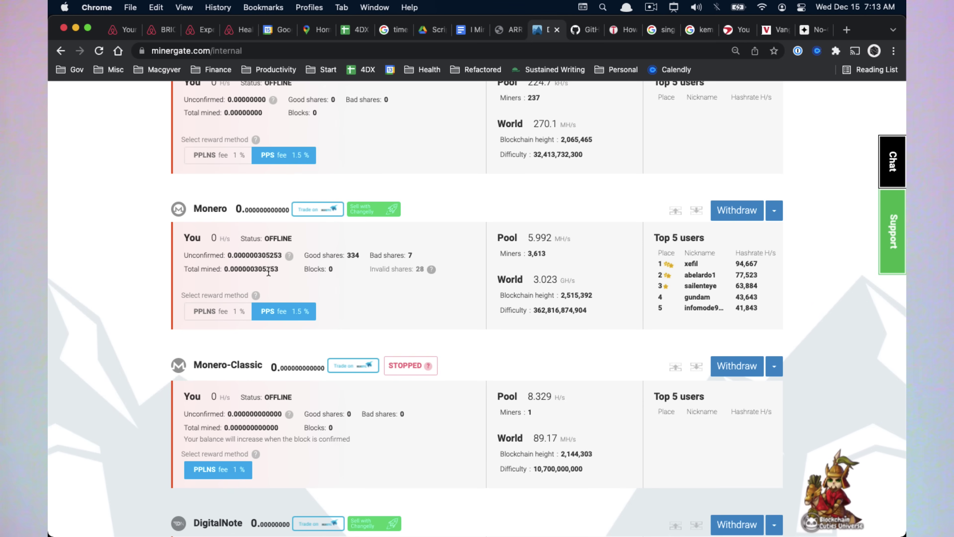
- Paste the Monero total mined 0.000000305253 into Spotlight and multiply it by 250
{"action": "key", "text": "super+space"}
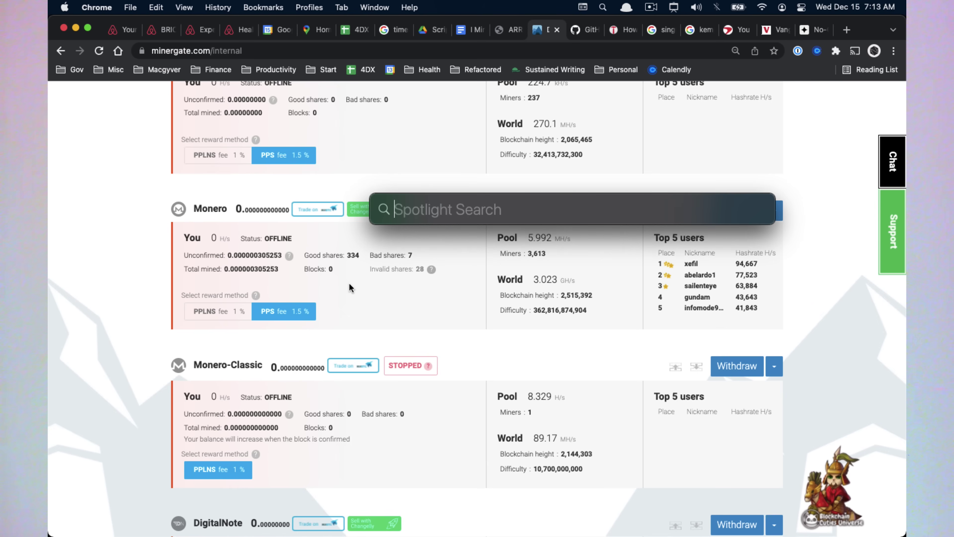
{"action": "key", "text": "Escape"}
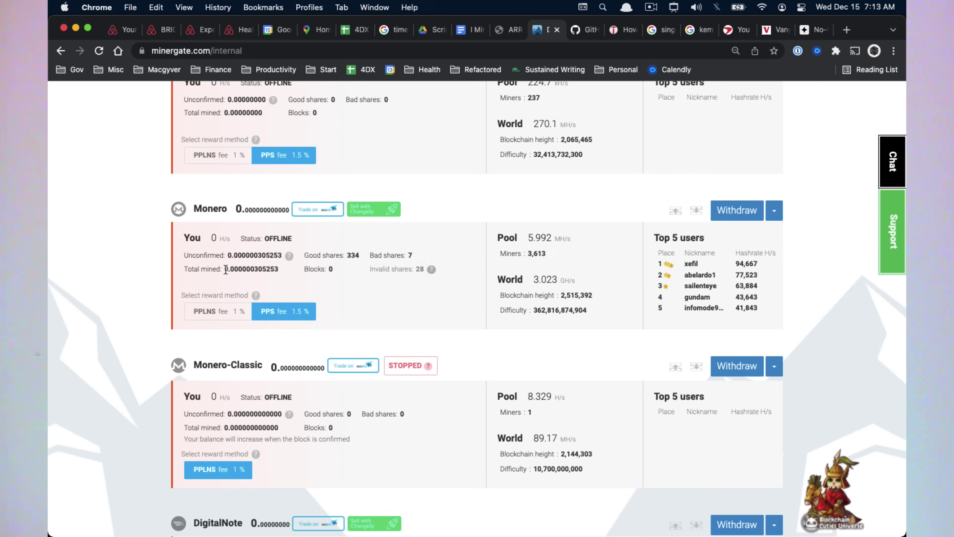
{"action": "left_click_drag", "start_coordinate": [226, 269], "coordinate": [278, 272]}
{"action": "key", "text": "super+c"}
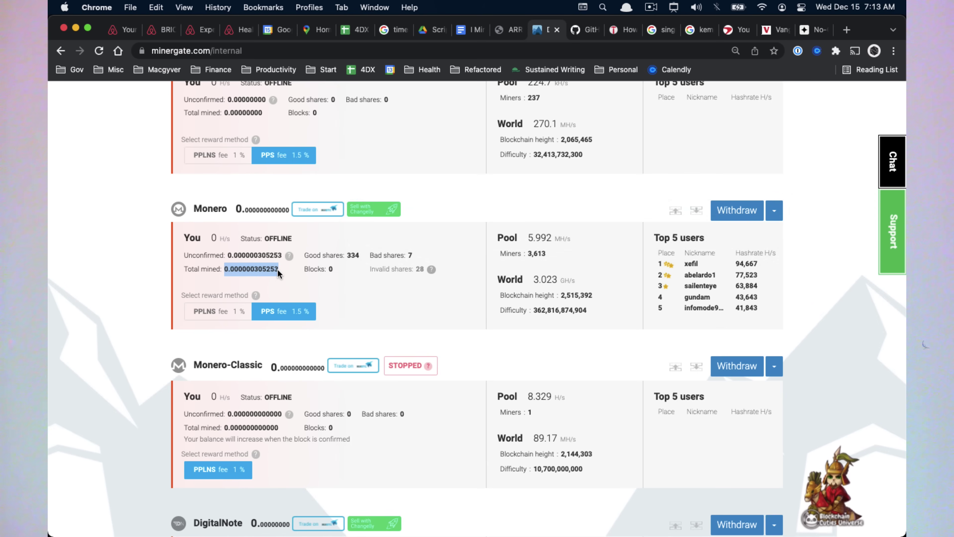
{"action": "key", "text": "super+space"}
{"action": "key", "text": "super+v"}
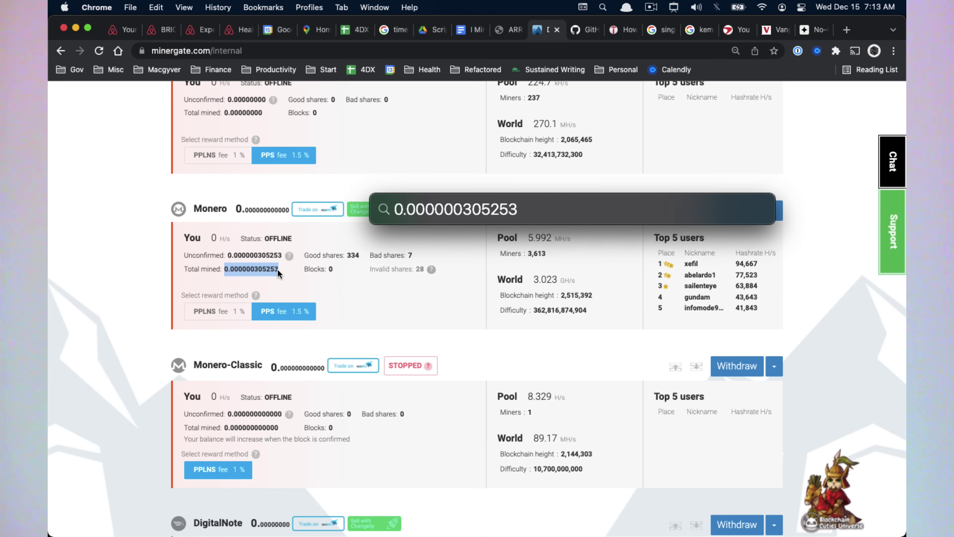
{"action": "type", "text": "*250"}
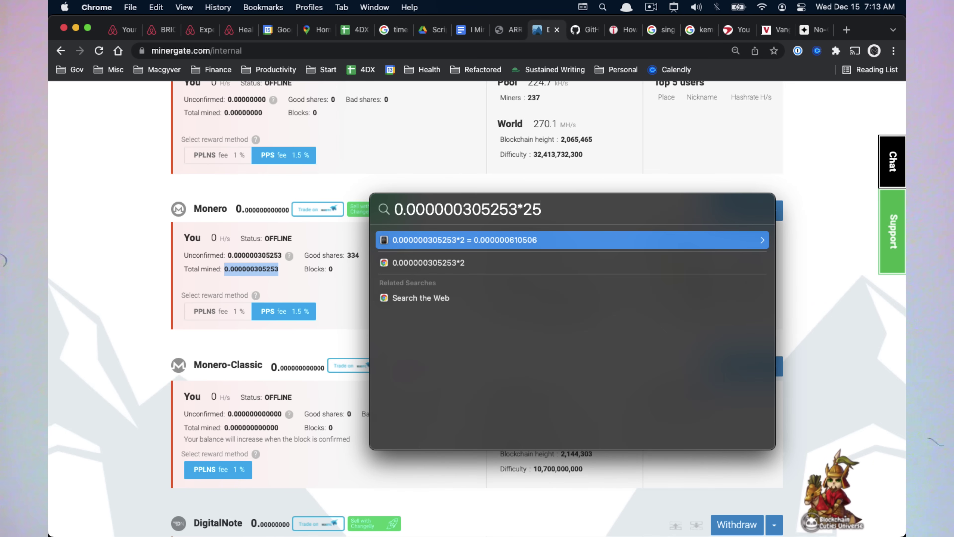